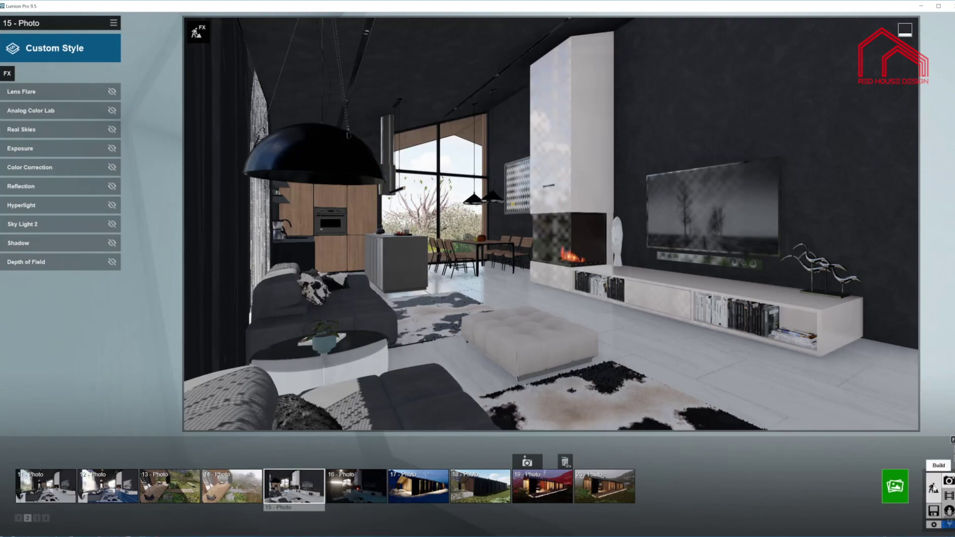
In Build mode, raise the emissive value of the inner shade material of the large dome pendant lamp
{"action": "left_click", "coordinate": [933, 489]}
{"action": "right_click_drag", "start_coordinate": [592, 419], "coordinate": [351, 419]}
{"action": "key", "text": "w"}
{"action": "right_click_drag", "start_coordinate": [470, 388], "coordinate": [463, 285]}
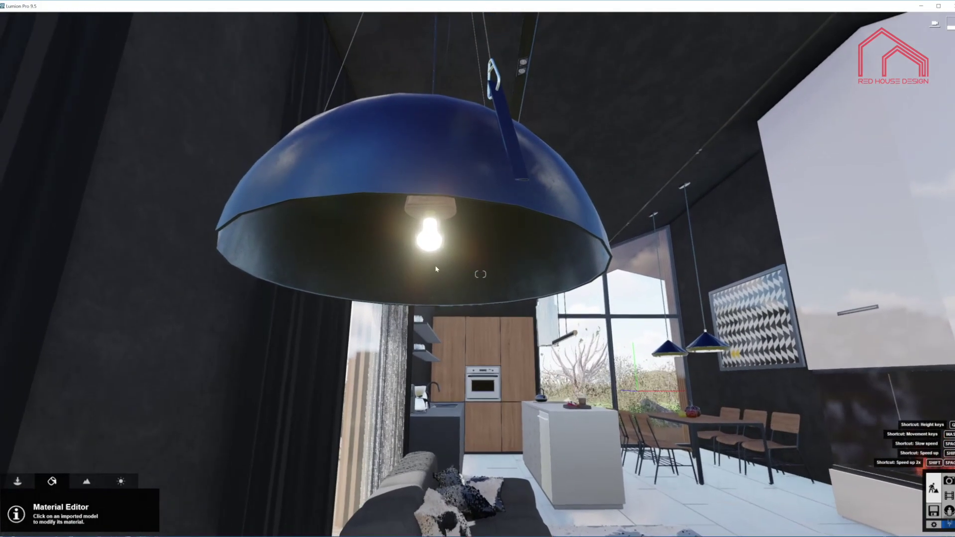
{"action": "left_click", "coordinate": [304, 241]}
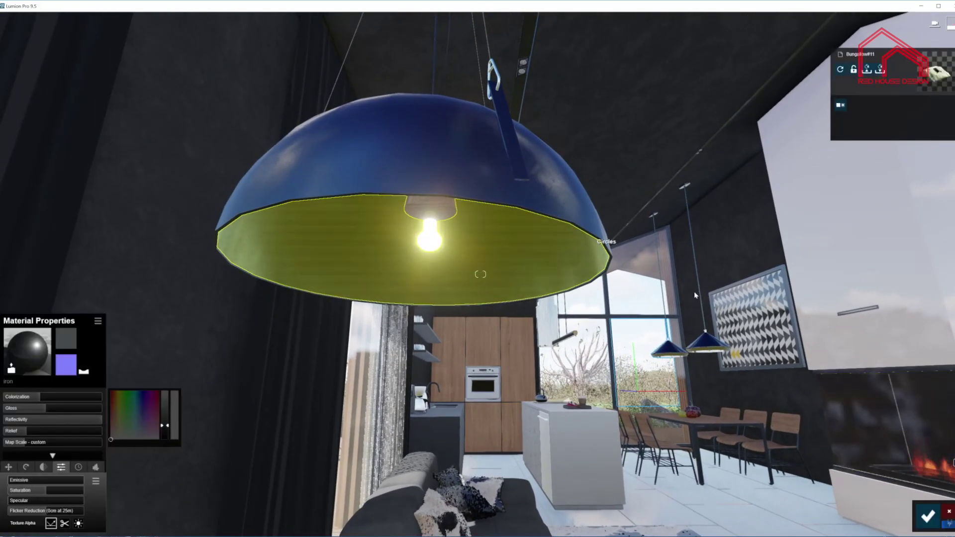
{"action": "left_click", "coordinate": [39, 480]}
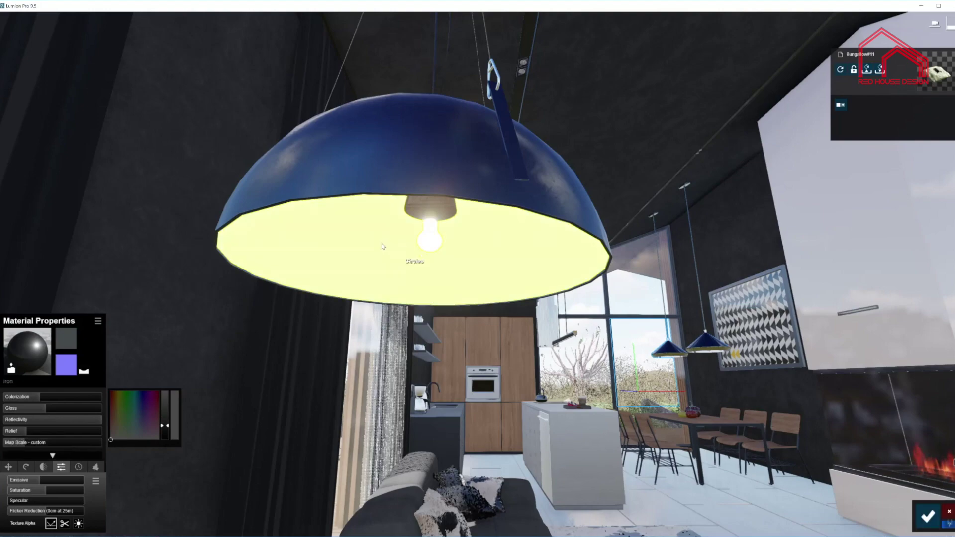
Set the emissive value of the light1 material on the linear lamp above the kitchen island to about 14.7
{"action": "key", "text": "s"}
{"action": "right_click_drag", "start_coordinate": [537, 308], "coordinate": [512, 121]}
{"action": "key", "text": "w"}
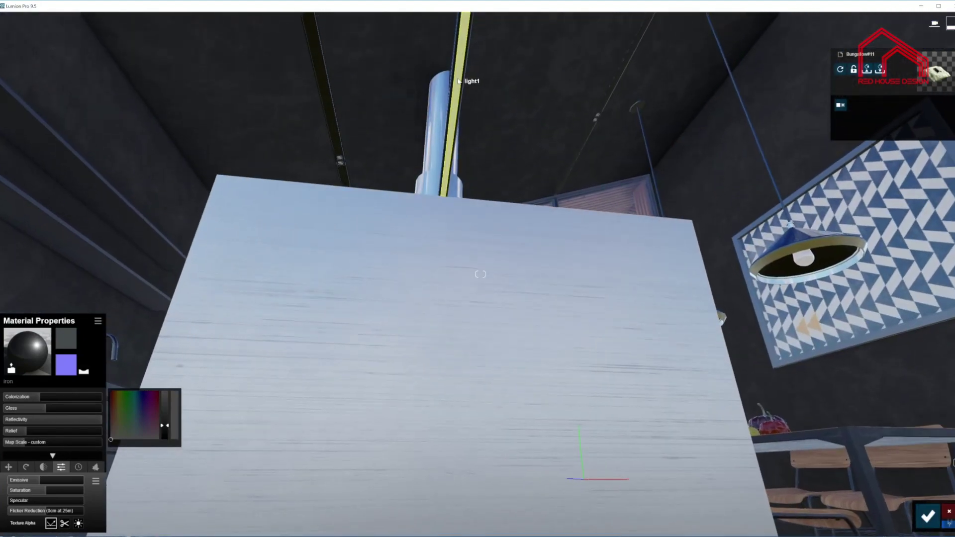
{"action": "left_click", "coordinate": [437, 87]}
{"action": "left_click_drag", "start_coordinate": [22, 481], "coordinate": [42, 482]}
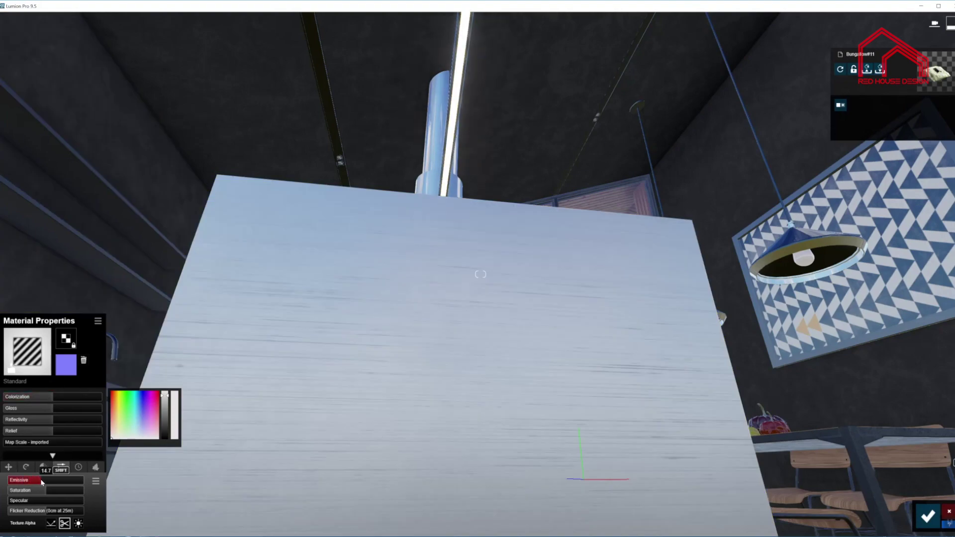
Raise the emissive value of the glass_bulb material in the pendant lamps above the dining table
{"action": "right_click_drag", "start_coordinate": [481, 274], "coordinate": [554, 243]}
{"action": "key", "text": "w"}
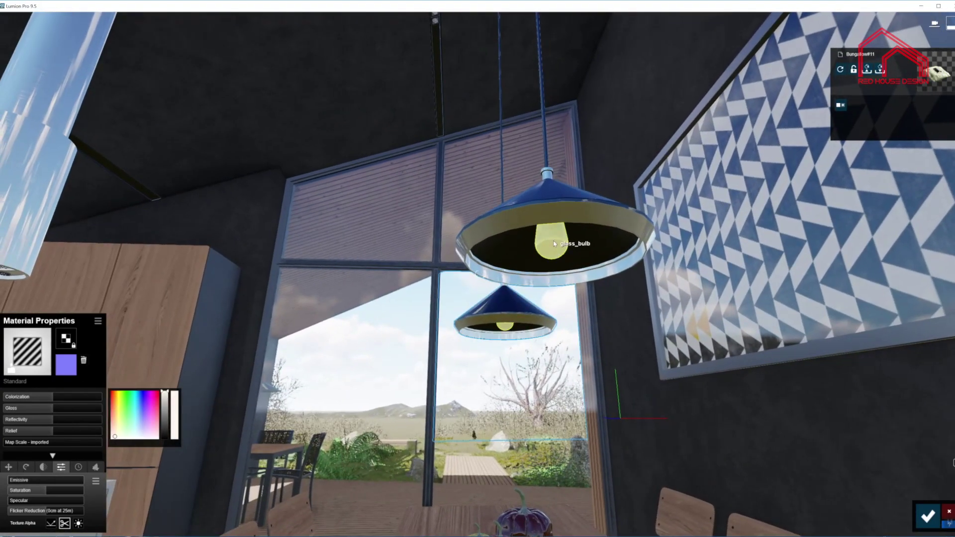
{"action": "left_click_drag", "start_coordinate": [36, 481], "coordinate": [43, 481]}
Raise the emissive value of the round spotlight lenses in the ceiling track and save the material changes
{"action": "key", "text": "s"}
{"action": "right_click_drag", "start_coordinate": [481, 274], "coordinate": [614, 373]}
{"action": "key", "text": "s"}
{"action": "right_click_drag", "start_coordinate": [480, 274], "coordinate": [348, 50]}
{"action": "key", "text": "w"}
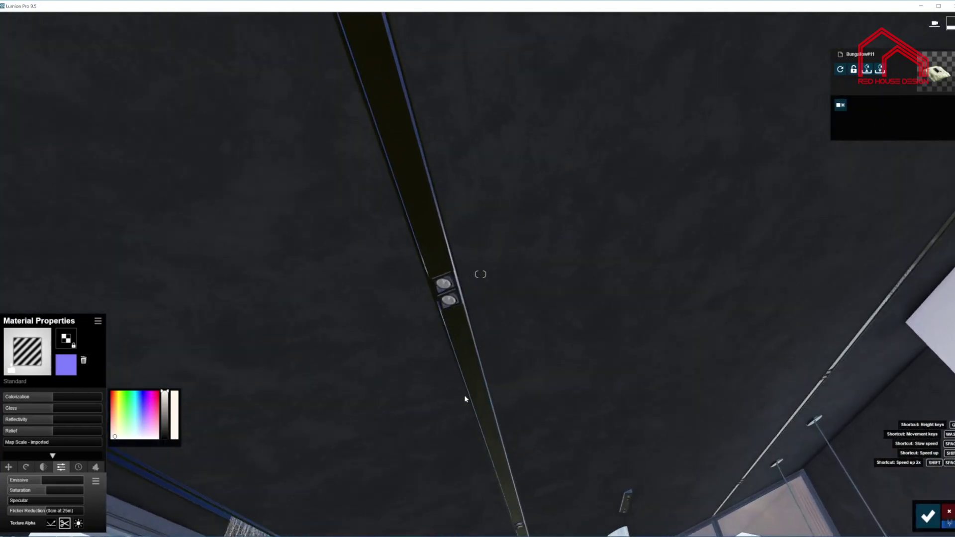
{"action": "left_click", "coordinate": [442, 287]}
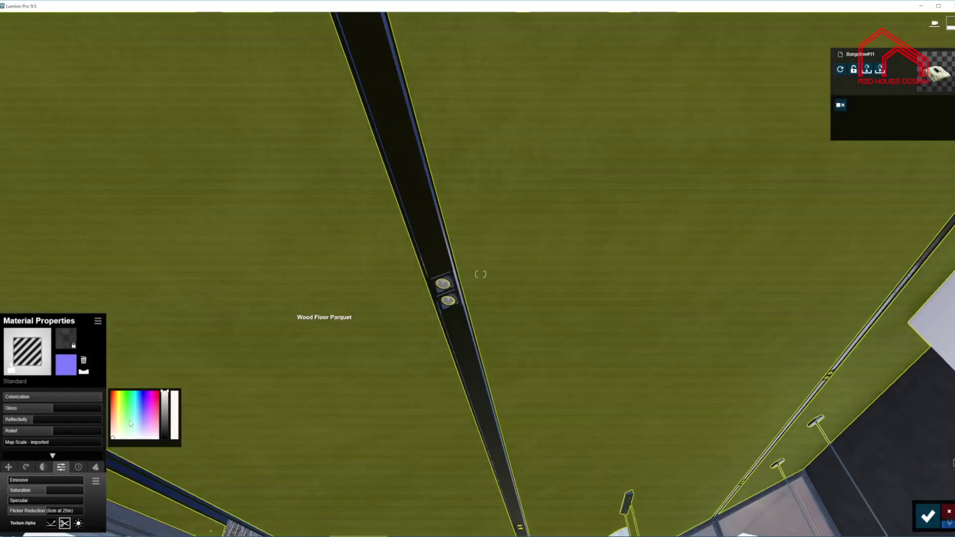
{"action": "left_click", "coordinate": [39, 480]}
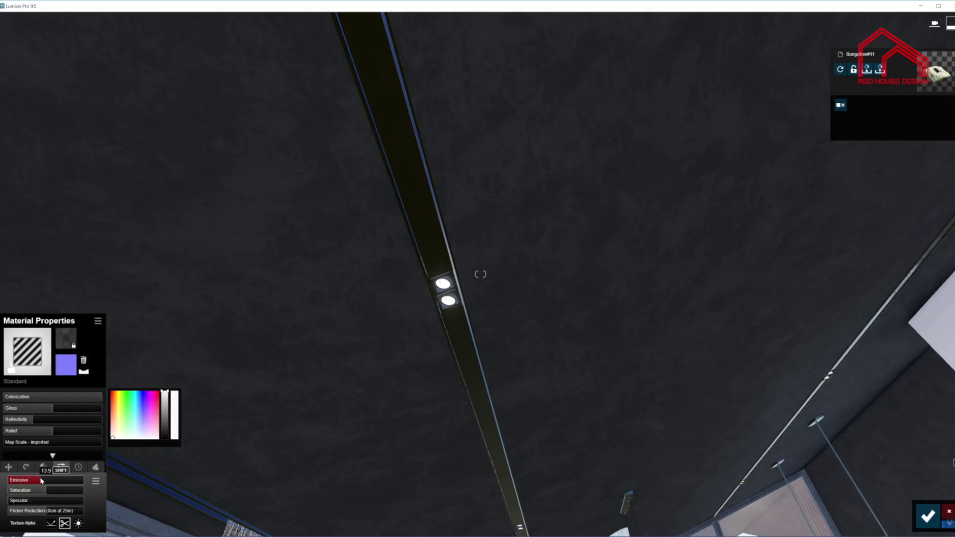
{"action": "left_click", "coordinate": [928, 518]}
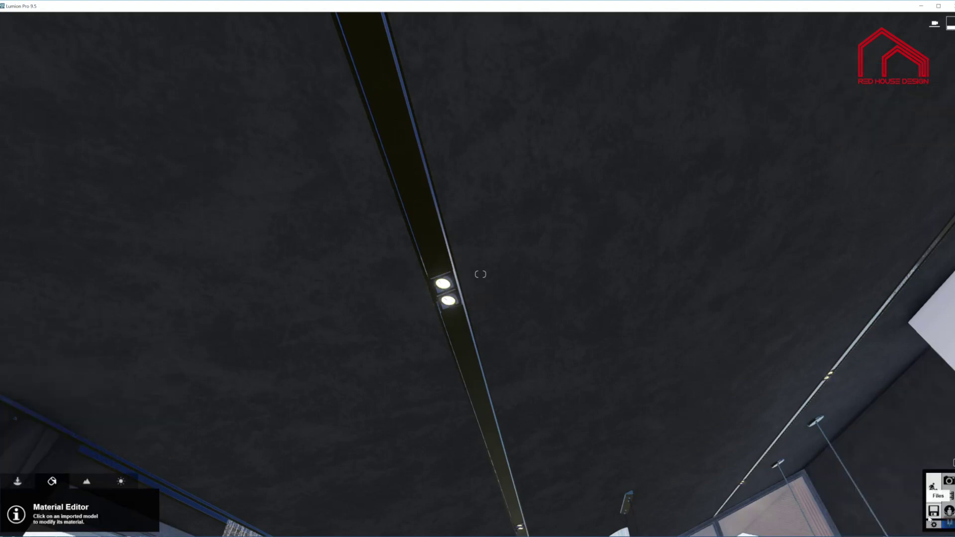
Check photo 15 from its saved camera in Photo mode and open photo 16
{"action": "left_click", "coordinate": [949, 482]}
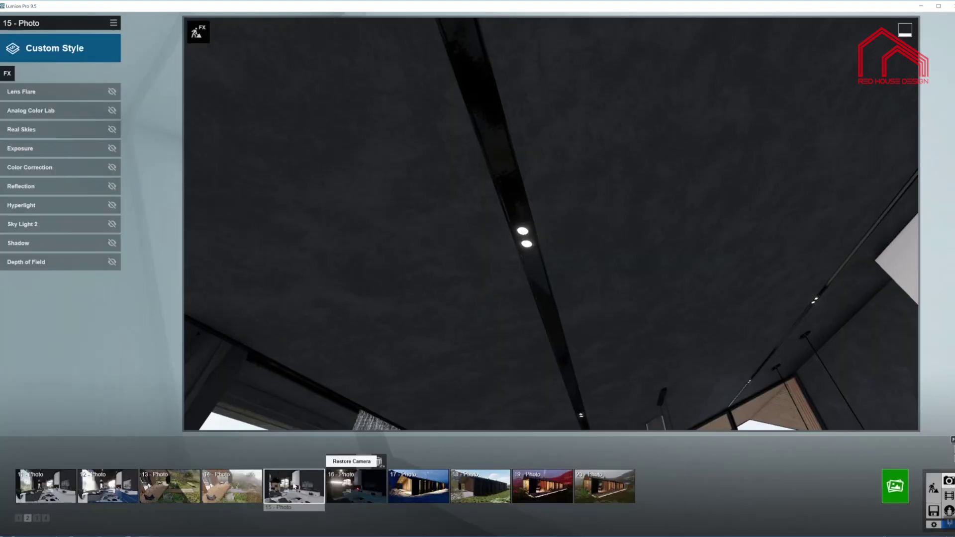
{"action": "left_click", "coordinate": [319, 480]}
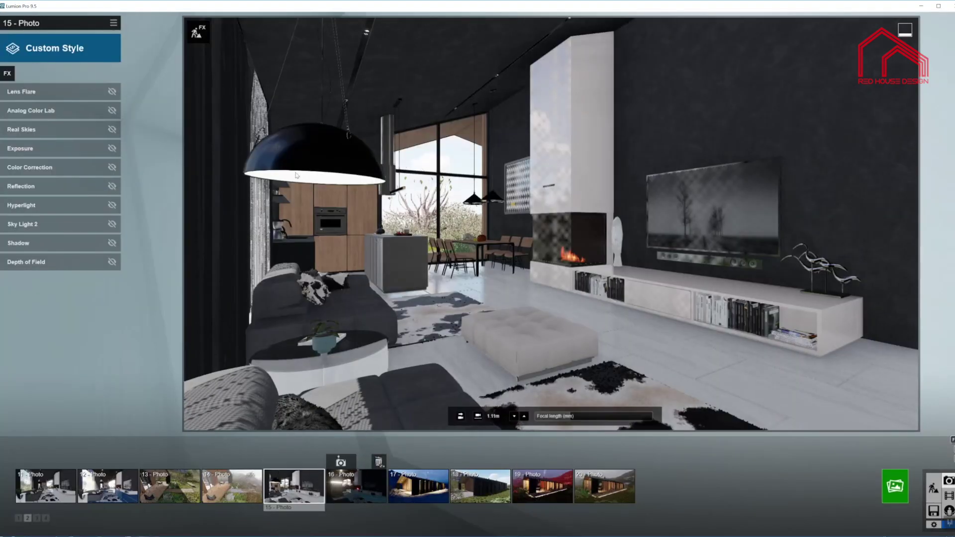
{"action": "left_click", "coordinate": [370, 478]}
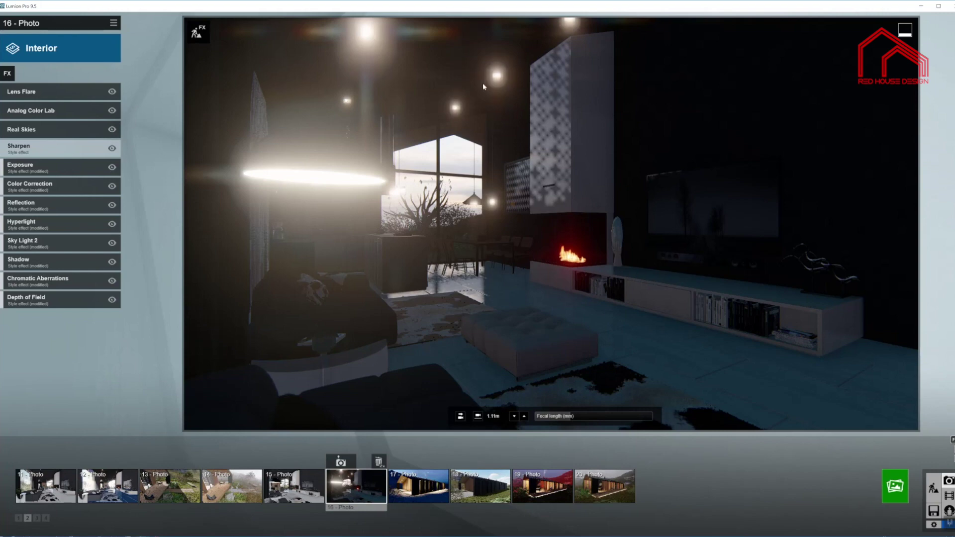
Return to Build mode, switch from material editing to objects and show layer 2 with the ceiling spotlights
{"action": "left_click", "coordinate": [933, 488]}
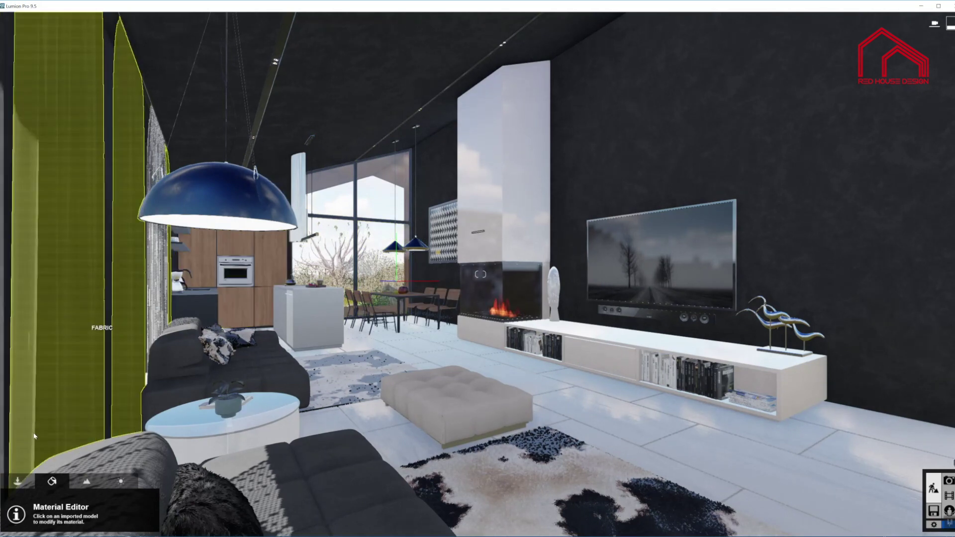
{"action": "left_click", "coordinate": [18, 481]}
{"action": "mouse_move", "coordinate": [29, 18]}
{"action": "left_click", "coordinate": [29, 18]}
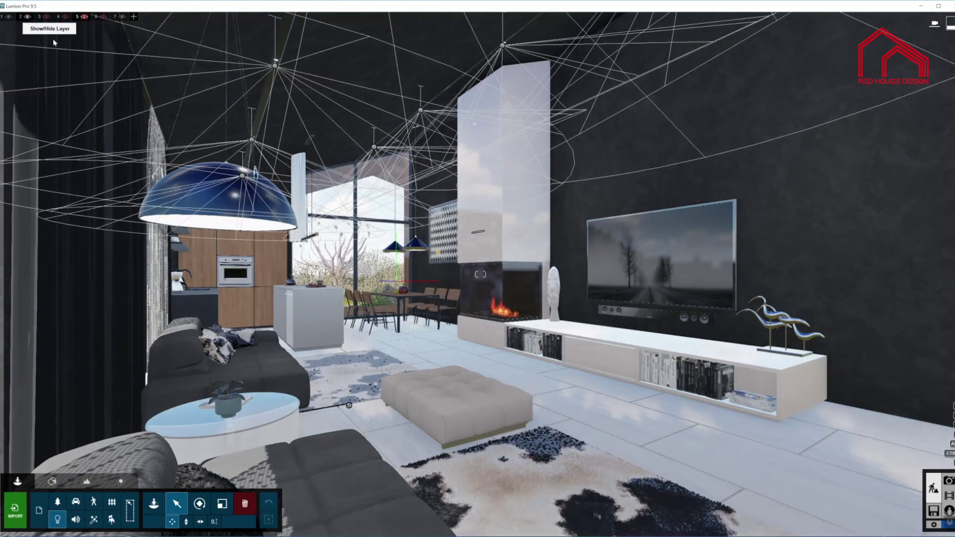
Select the ceiling spotlight nearest the TV wall and slightly widen its cone angle
{"action": "right_click_drag", "start_coordinate": [601, 386], "coordinate": [601, 299]}
{"action": "left_click", "coordinate": [645, 54]}
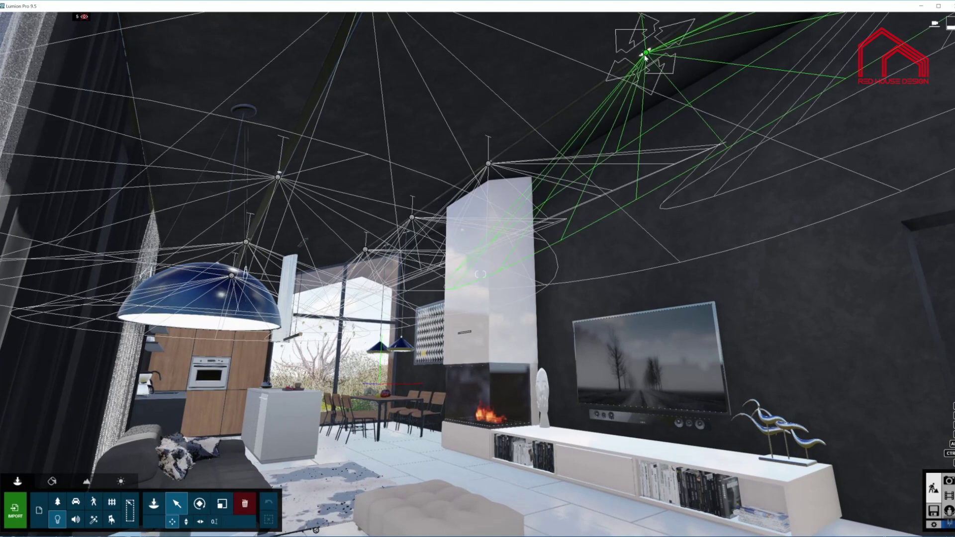
{"action": "left_click", "coordinate": [645, 54]}
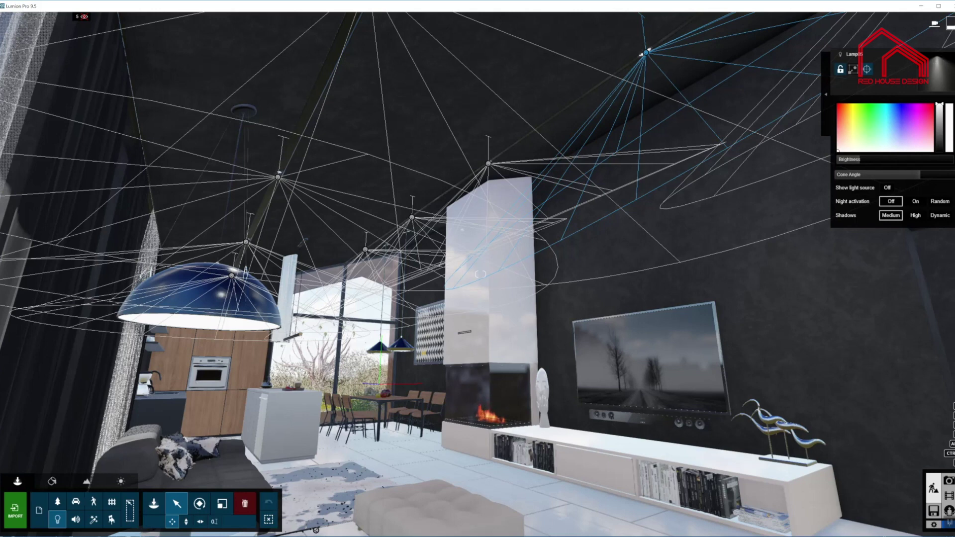
{"action": "mouse_move", "coordinate": [860, 162]}
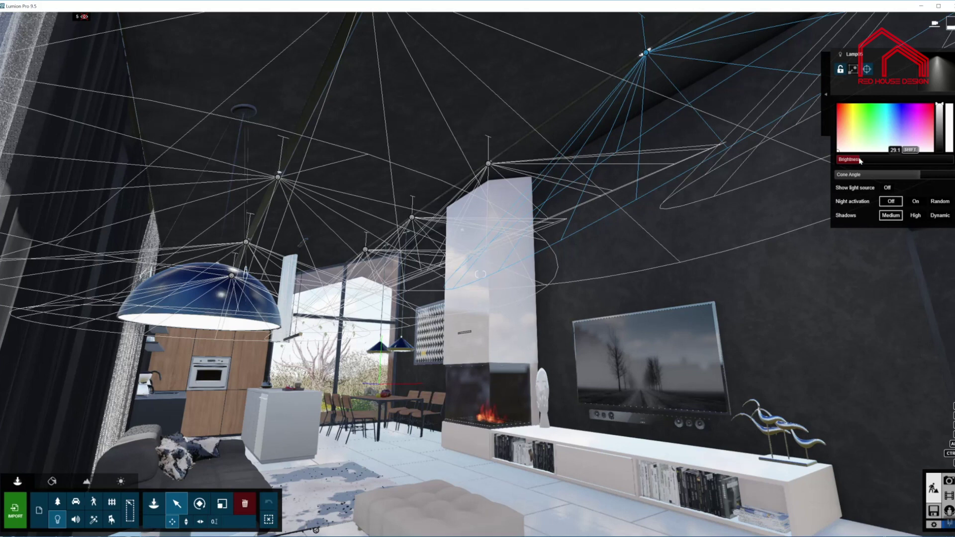
{"action": "mouse_move", "coordinate": [922, 179]}
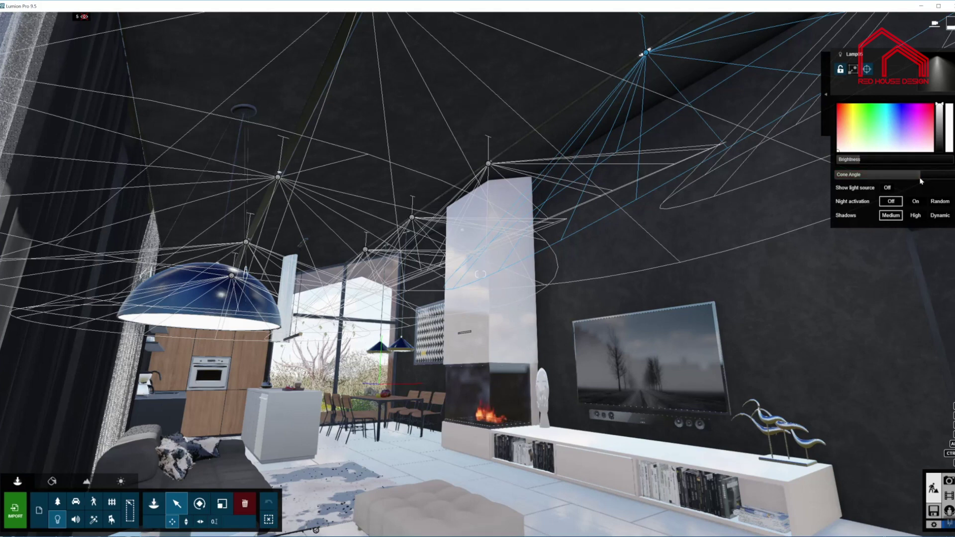
{"action": "left_click_drag", "start_coordinate": [918, 175], "coordinate": [923, 178]}
Examine how the spotlights are placed along the ceiling tracks and how their light cones are oriented
{"action": "right_click_drag", "start_coordinate": [538, 126], "coordinate": [487, 99]}
{"action": "key", "text": "w"}
{"action": "key", "text": "s"}
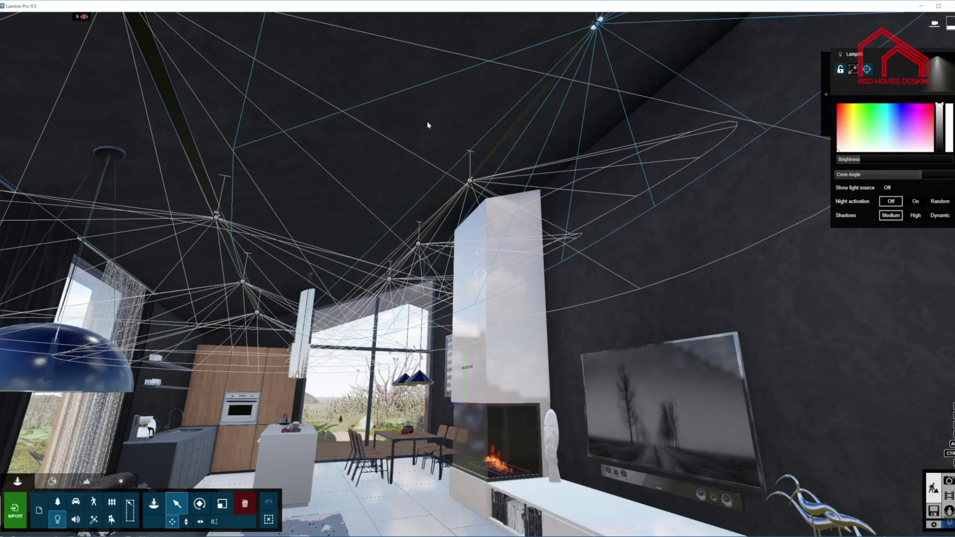
{"action": "key", "text": "s"}
{"action": "right_click_drag", "start_coordinate": [481, 274], "coordinate": [442, 237]}
{"action": "key", "text": "w"}
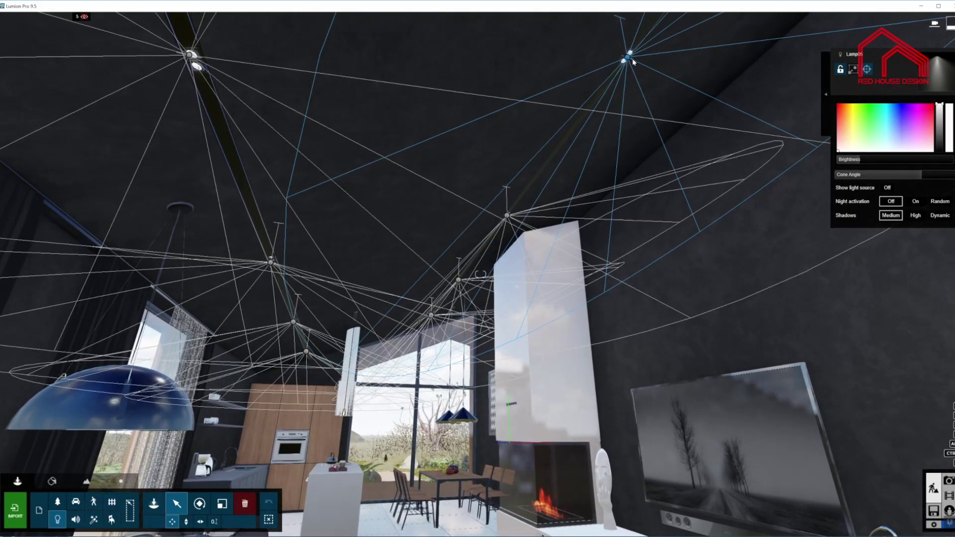
{"action": "right_click_drag", "start_coordinate": [502, 145], "coordinate": [589, 117]}
{"action": "right_click_drag", "start_coordinate": [481, 275], "coordinate": [517, 63]}
{"action": "key", "text": "s"}
{"action": "right_click_drag", "start_coordinate": [581, 110], "coordinate": [580, 109]}
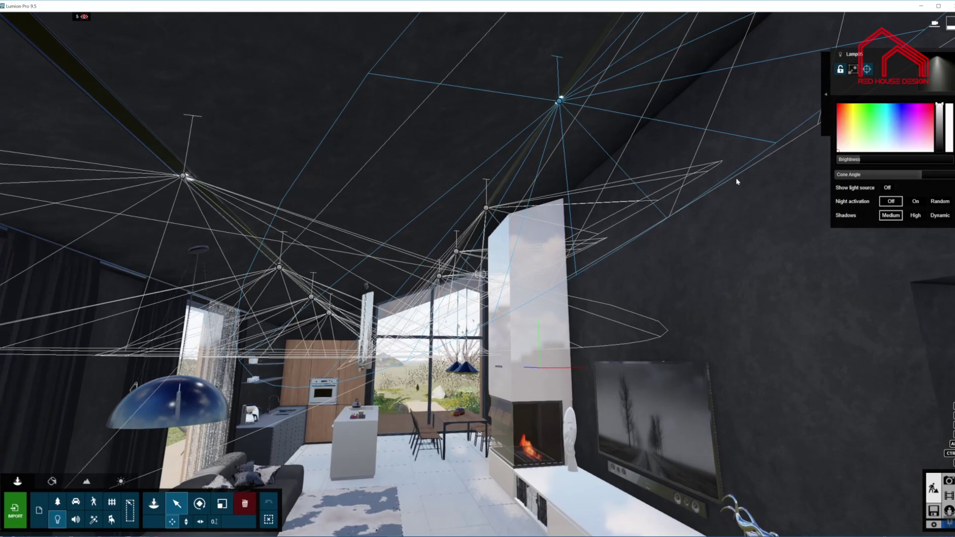
{"action": "mouse_move", "coordinate": [560, 103]}
{"action": "right_click_drag", "start_coordinate": [647, 326], "coordinate": [691, 329]}
{"action": "left_click", "coordinate": [109, 154], "text": "ctrl"}
{"action": "right_click_drag", "start_coordinate": [475, 184], "coordinate": [881, 393]}
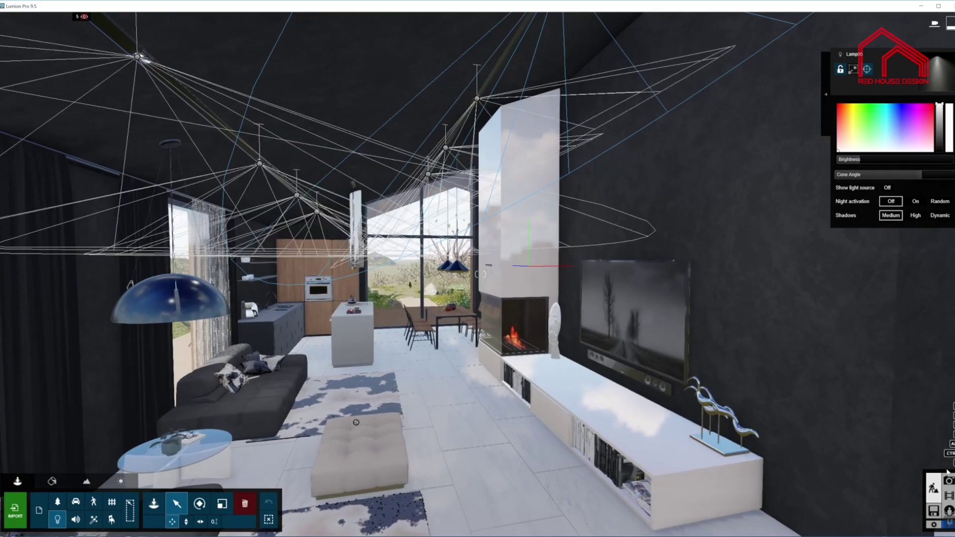
Open photo 16 in Photo mode to check the effect of the ceiling spotlights
{"action": "left_click", "coordinate": [949, 480]}
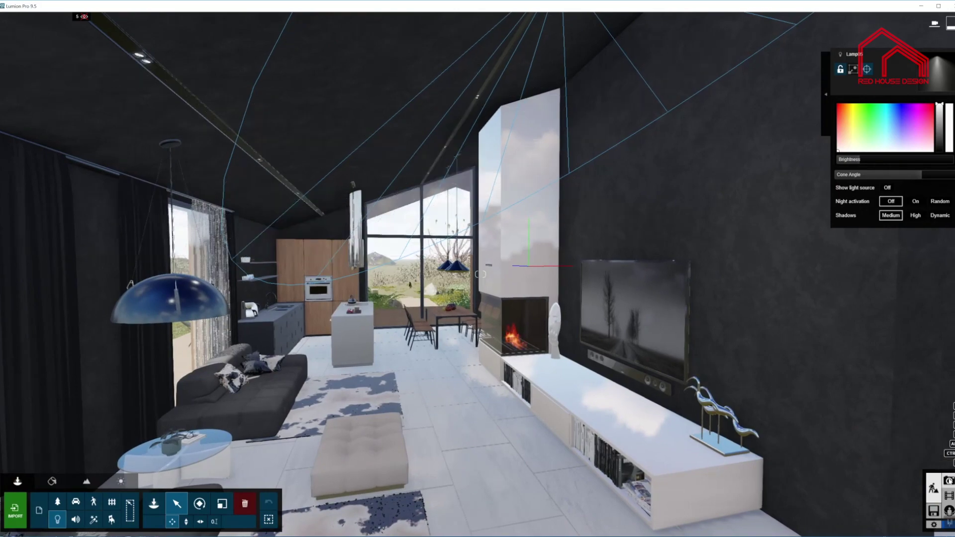
{"action": "left_click", "coordinate": [371, 481]}
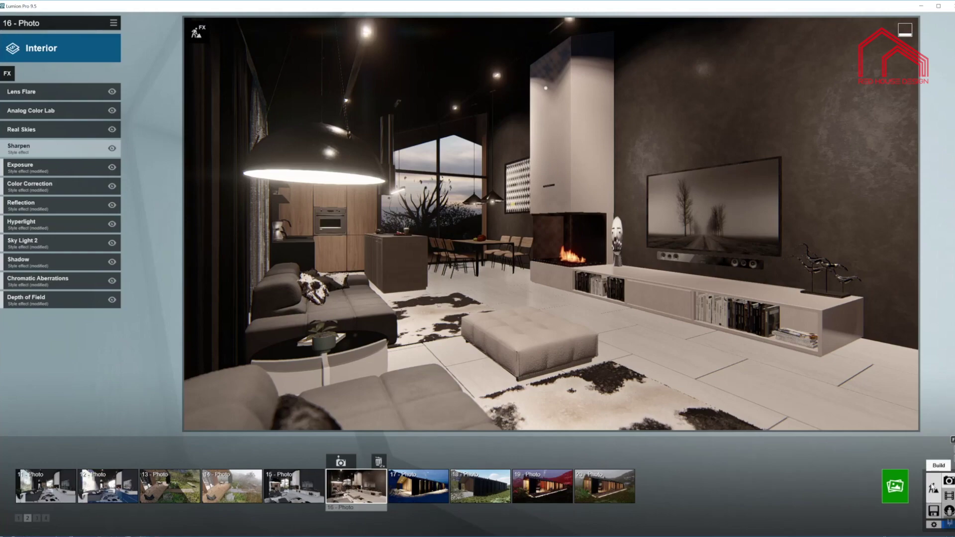
In Build mode, show layer 3 and select the spotlight under the front pendant lamp above the dining table
{"action": "left_click", "coordinate": [933, 489]}
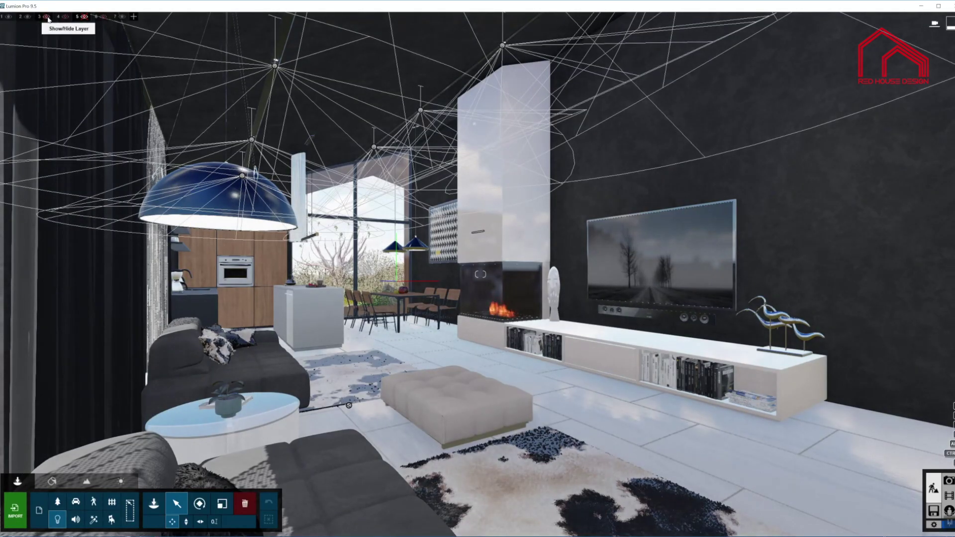
{"action": "left_click", "coordinate": [48, 17]}
{"action": "mouse_move", "coordinate": [480, 274]}
{"action": "right_mouse_down"}
{"action": "mouse_move", "coordinate": [475, 302]}
{"action": "mouse_move", "coordinate": [473, 274]}
{"action": "mouse_move", "coordinate": [428, 276]}
{"action": "mouse_move", "coordinate": [442, 256]}
{"action": "mouse_move", "coordinate": [471, 272]}
{"action": "mouse_move", "coordinate": [464, 270]}
{"action": "right_mouse_up"}
{"action": "key", "text": "w"}
{"action": "key", "text": "w"}
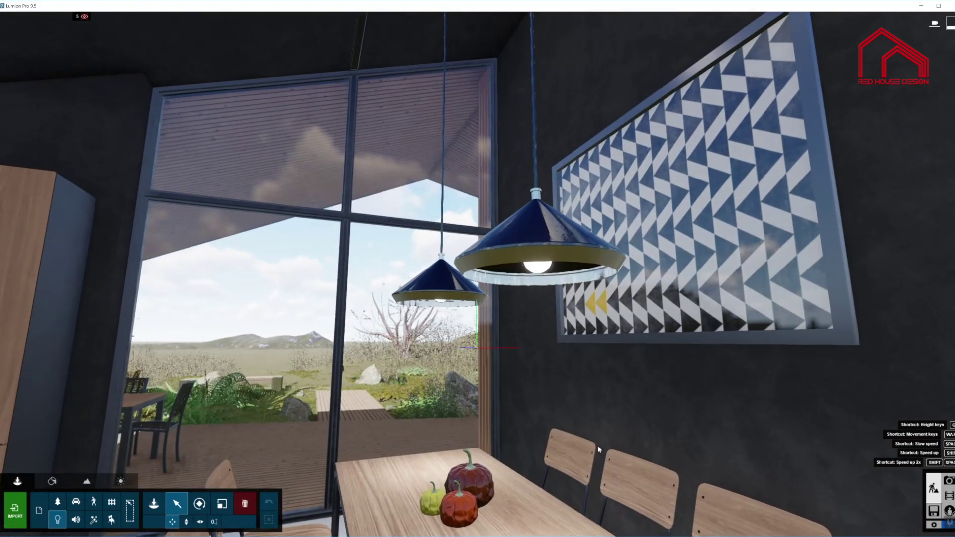
{"action": "key", "text": "s"}
{"action": "right_click_drag", "start_coordinate": [599, 449], "coordinate": [647, 517]}
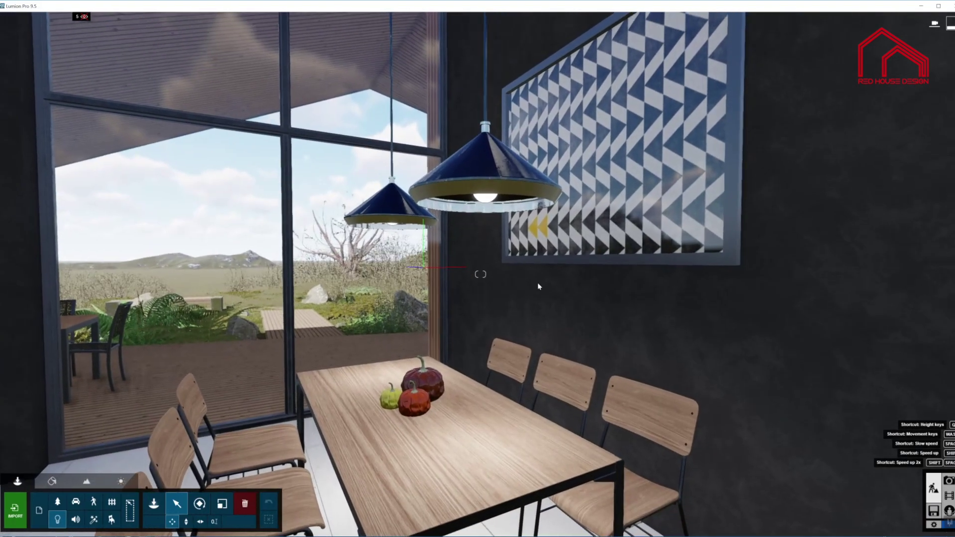
{"action": "left_click", "coordinate": [481, 201]}
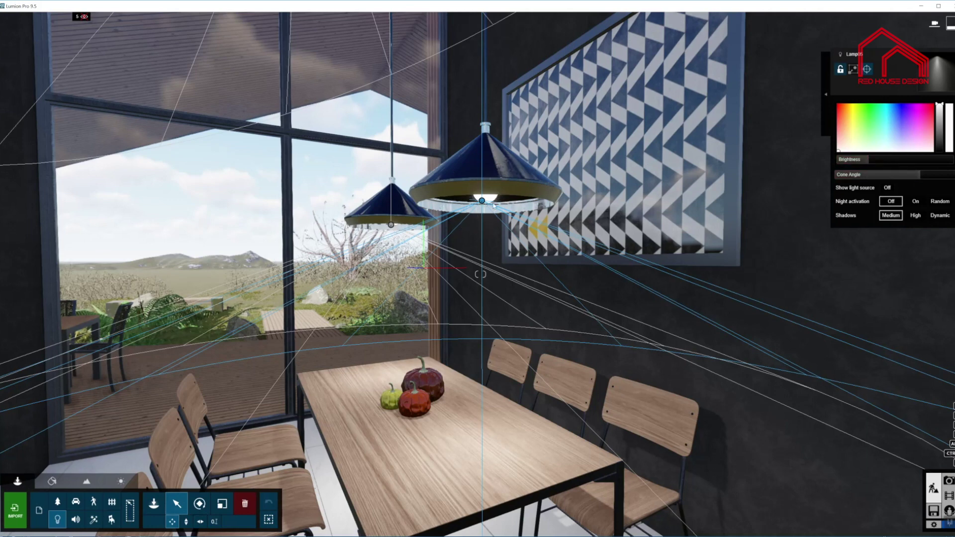
{"action": "mouse_move", "coordinate": [494, 205]}
{"action": "right_mouse_down"}
{"action": "mouse_move", "coordinate": [510, 206]}
{"action": "mouse_move", "coordinate": [512, 164]}
{"action": "mouse_move", "coordinate": [494, 200]}
{"action": "right_mouse_up"}
{"action": "key", "text": "s"}
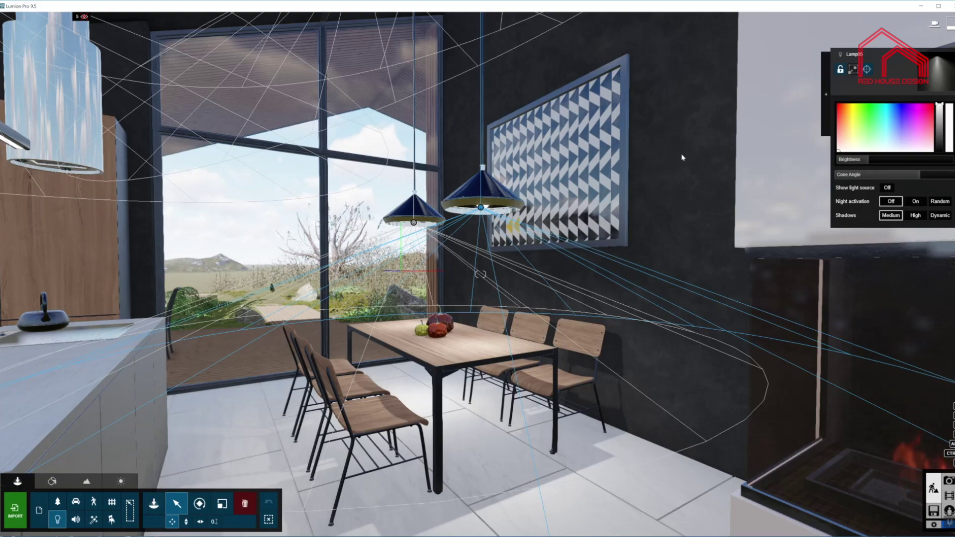
{"action": "right_click_drag", "start_coordinate": [653, 134], "coordinate": [567, 187]}
{"action": "key", "text": "s"}
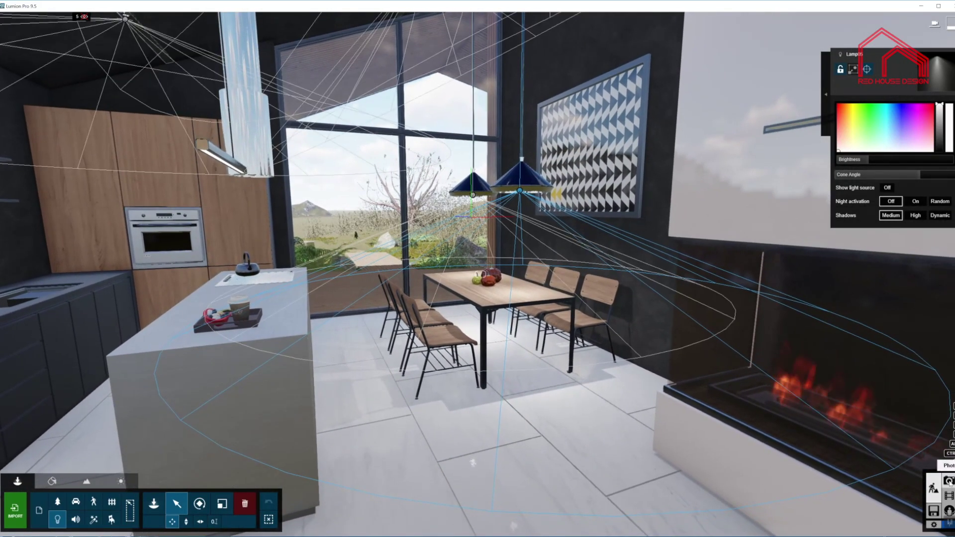
Restore photo 16's saved camera in Photo mode and turn on the preview of spotlight shadows
{"action": "left_click", "coordinate": [948, 481]}
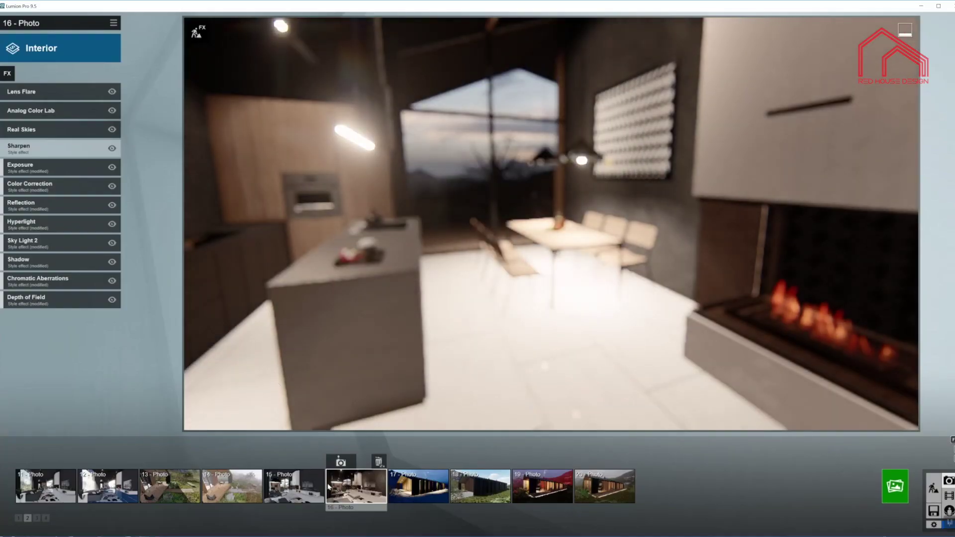
{"action": "left_click", "coordinate": [341, 462]}
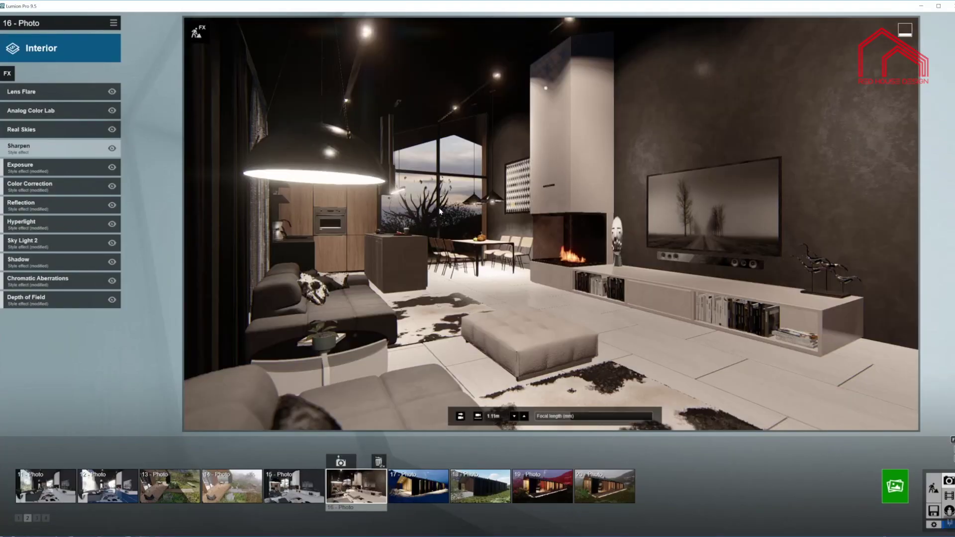
{"action": "key", "text": "F9"}
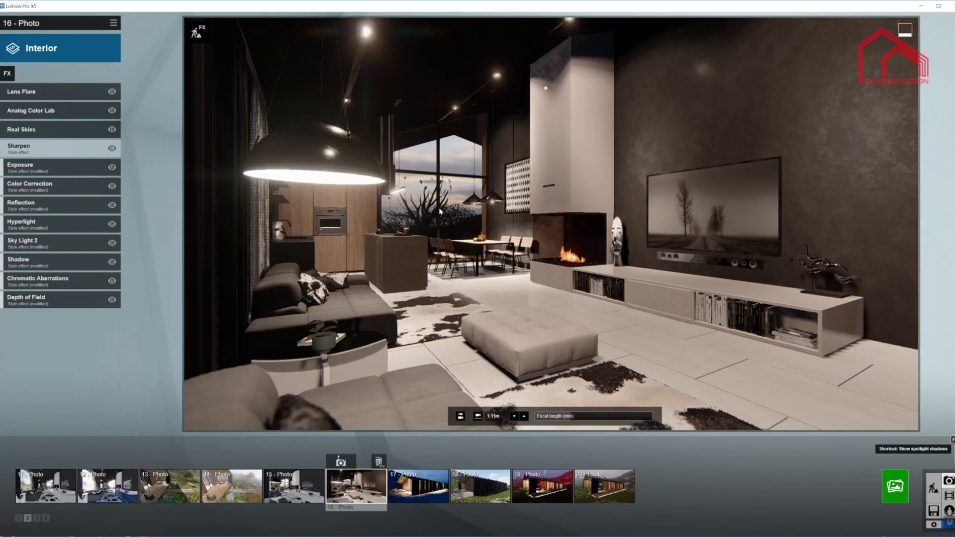
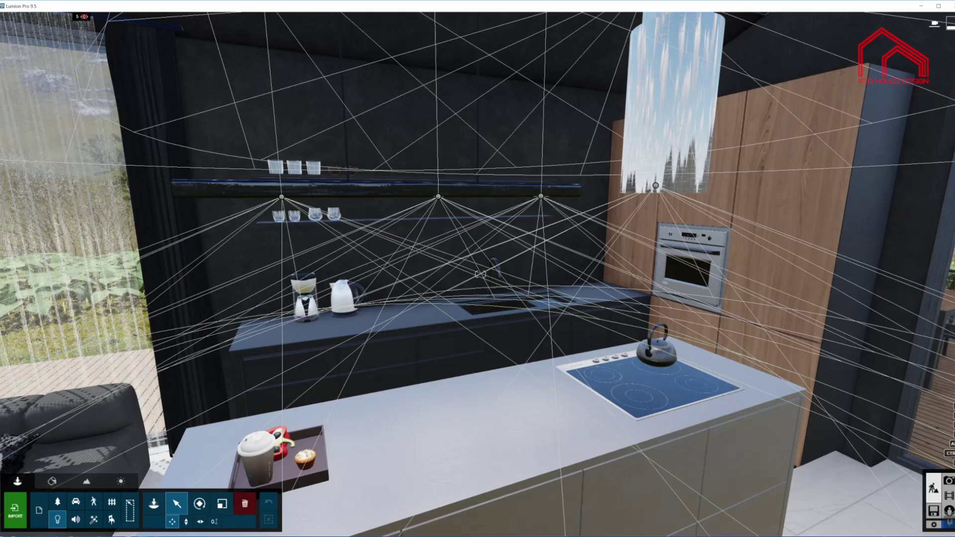
Select one of the spotlights under the cooker hood above the kitchen island to check its brightness and cone angle
{"action": "right_click_drag", "start_coordinate": [252, 239], "coordinate": [464, 201]}
{"action": "key", "text": "s"}
{"action": "right_click_drag", "start_coordinate": [480, 275], "coordinate": [293, 224]}
{"action": "left_click", "coordinate": [492, 252]}
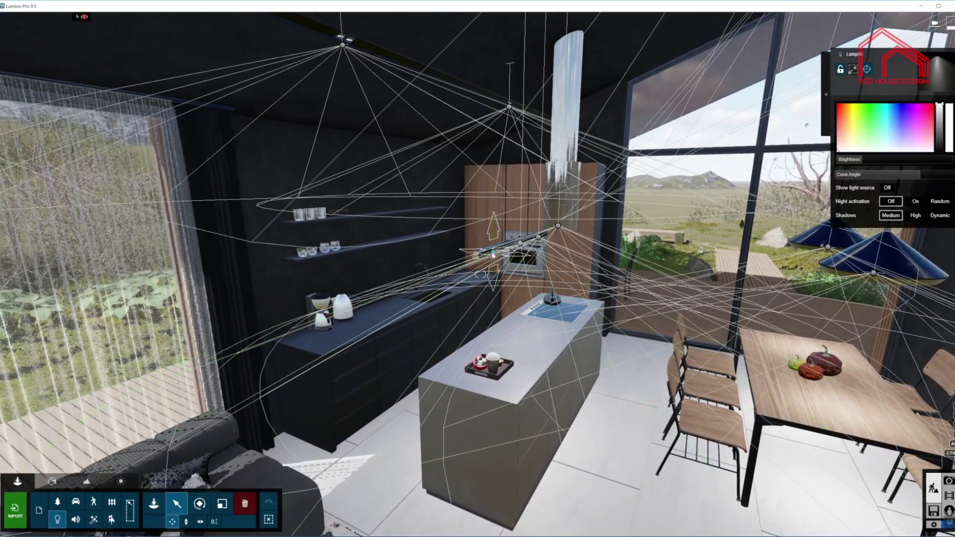
{"action": "mouse_move", "coordinate": [863, 162]}
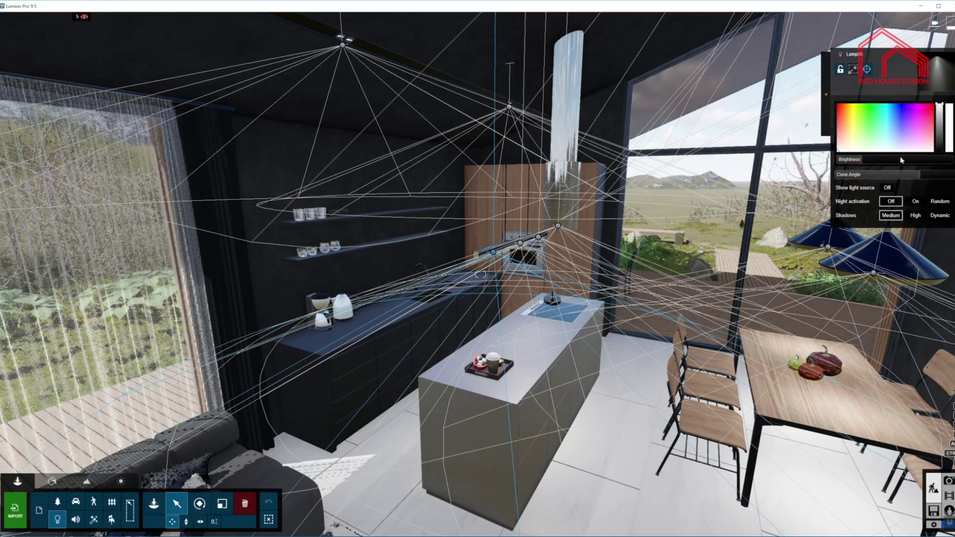
Examine how the cooker hood, shelf and ceiling spotlights are spread over the kitchen, from the island back to the living area
{"action": "key", "text": "s"}
{"action": "right_click_drag", "start_coordinate": [519, 342], "coordinate": [642, 284]}
{"action": "key", "text": "w"}
{"action": "key", "text": "s"}
{"action": "right_click_drag", "start_coordinate": [520, 342], "coordinate": [477, 385]}
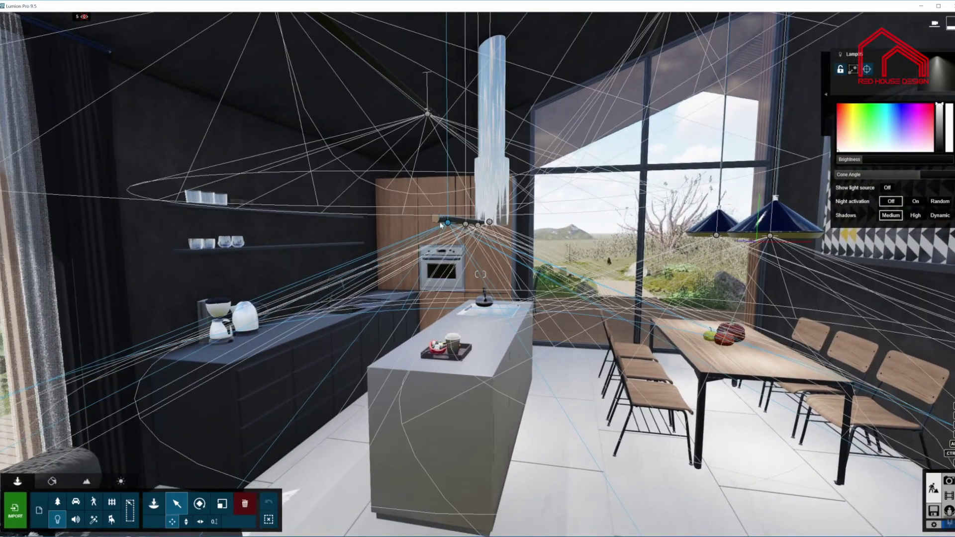
{"action": "key", "text": "s"}
{"action": "right_click_drag", "start_coordinate": [481, 274], "coordinate": [488, 262]}
{"action": "key", "text": "w"}
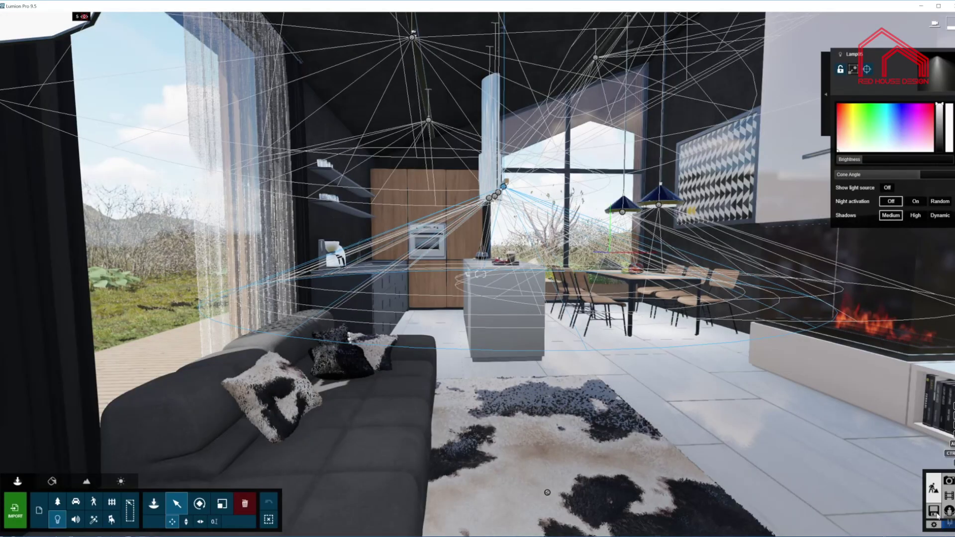
Go back to photo 16 in Photo mode, restore its saved camera and update the preview of the lighting
{"action": "left_click", "coordinate": [949, 483]}
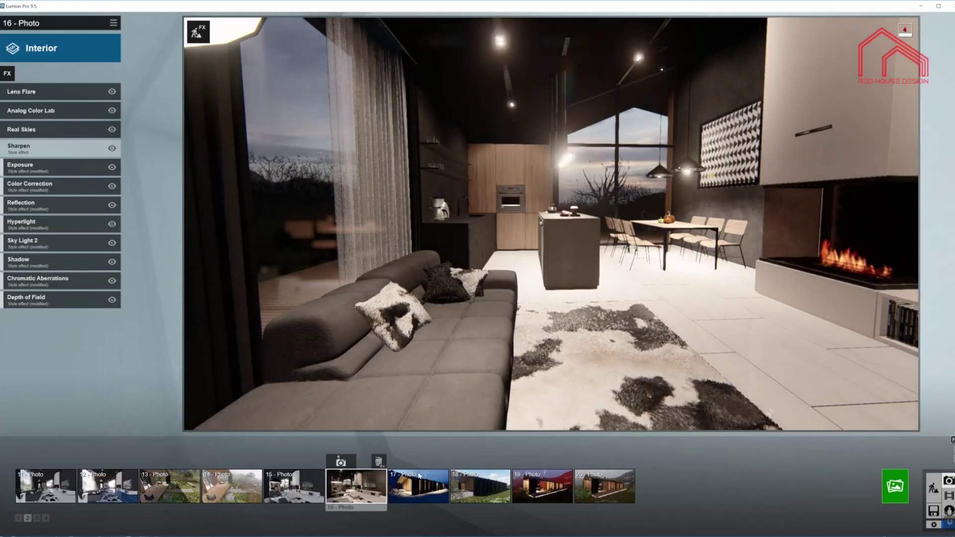
{"action": "left_click", "coordinate": [377, 483]}
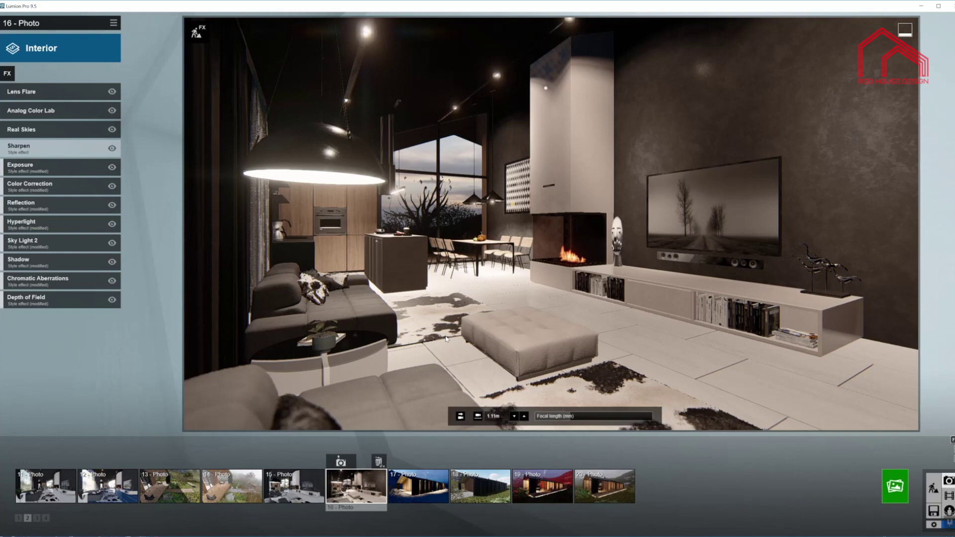
{"action": "key", "text": "F8"}
{"action": "key", "text": "f"}
Switch to Build mode and show layer 5
{"action": "left_click", "coordinate": [933, 490]}
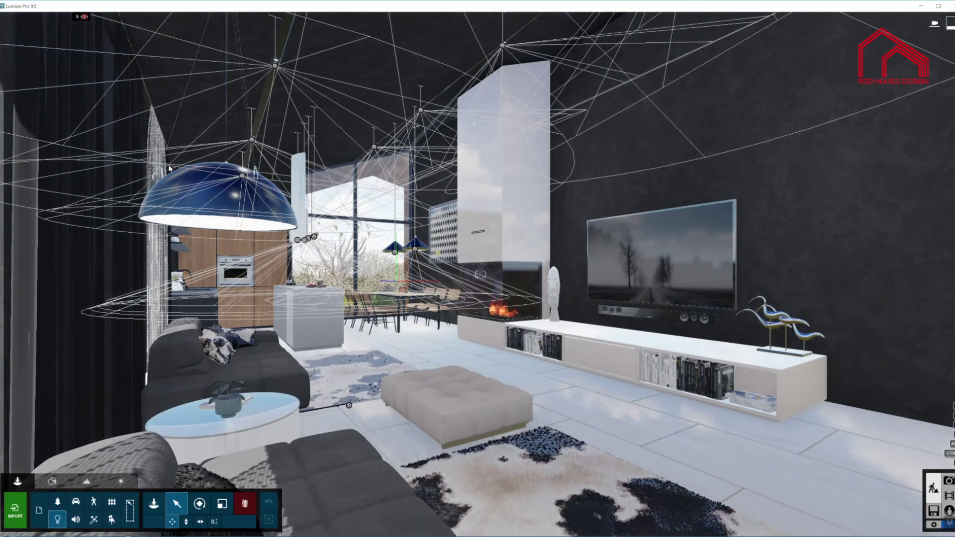
{"action": "mouse_move", "coordinate": [19, 32]}
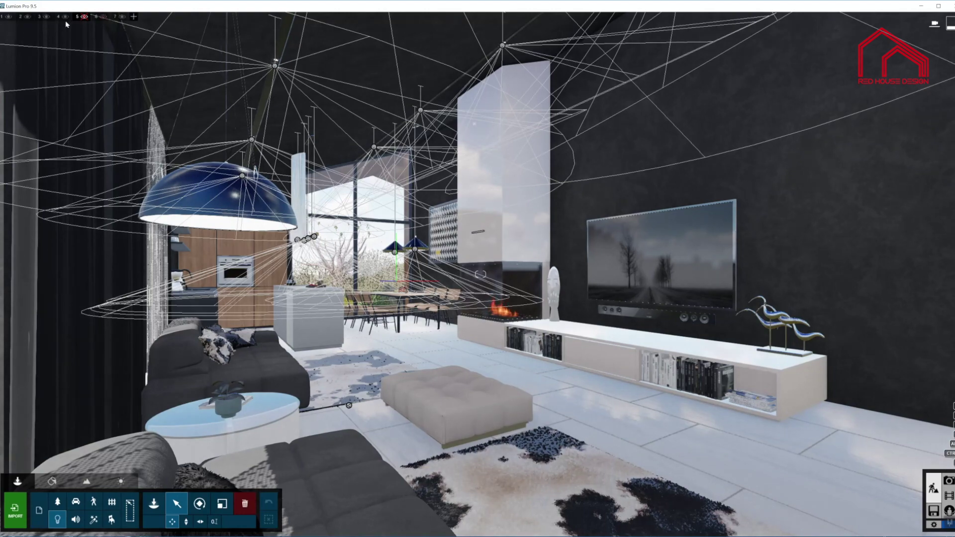
{"action": "left_click", "coordinate": [84, 16]}
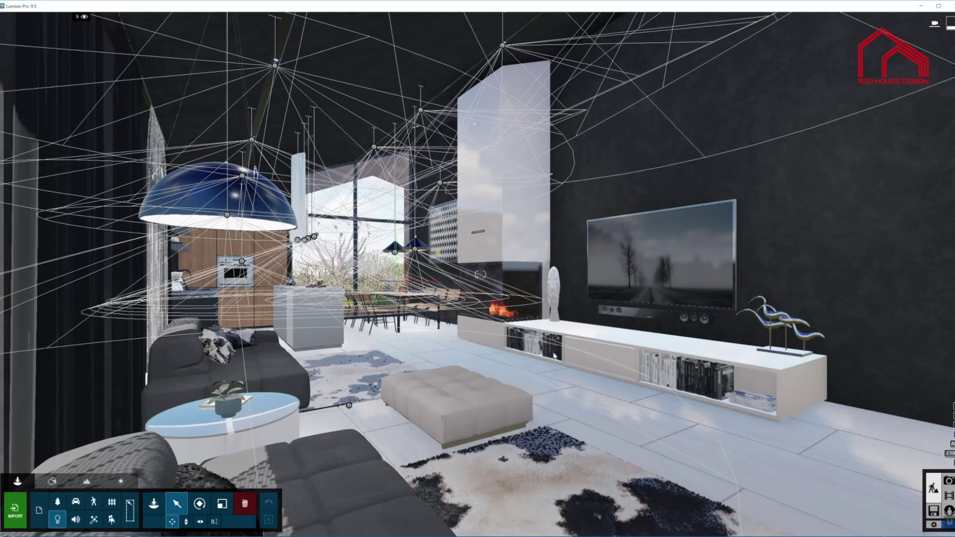
Select the spotlight inside the large dome pendant lamp above the round coffee table and check its brightness setting
{"action": "right_click_drag", "start_coordinate": [480, 274], "coordinate": [373, 231]}
{"action": "key", "text": "w"}
{"action": "key", "text": "s"}
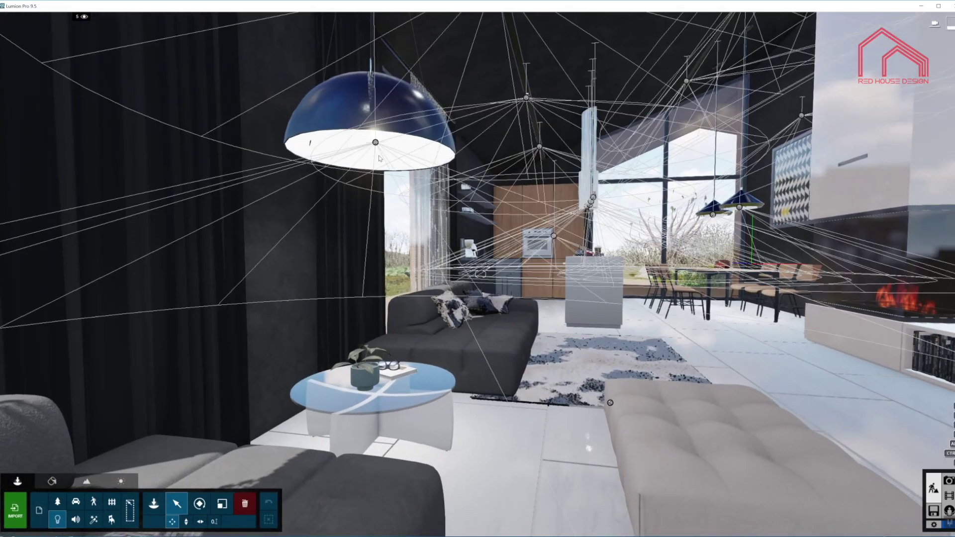
{"action": "left_click", "coordinate": [375, 144]}
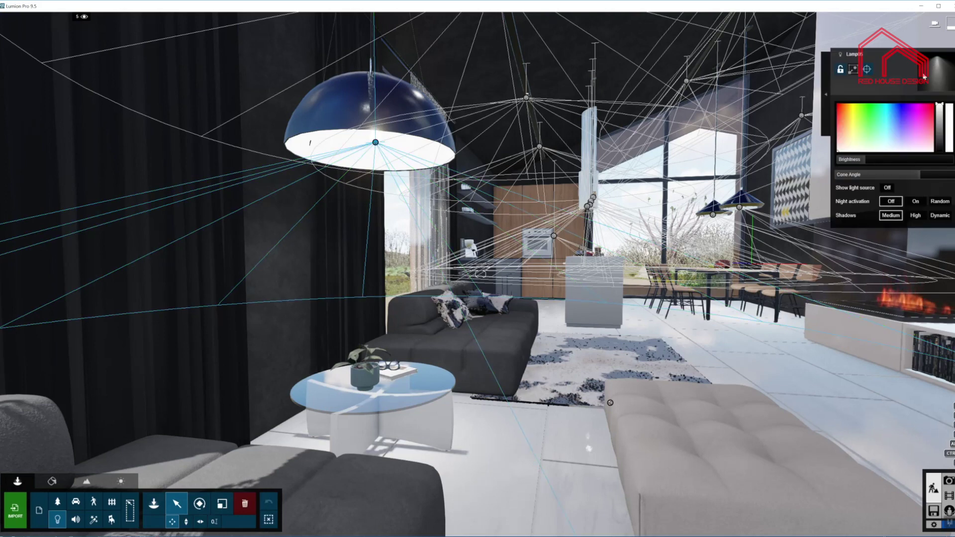
{"action": "left_click_drag", "start_coordinate": [865, 160], "coordinate": [864, 160]}
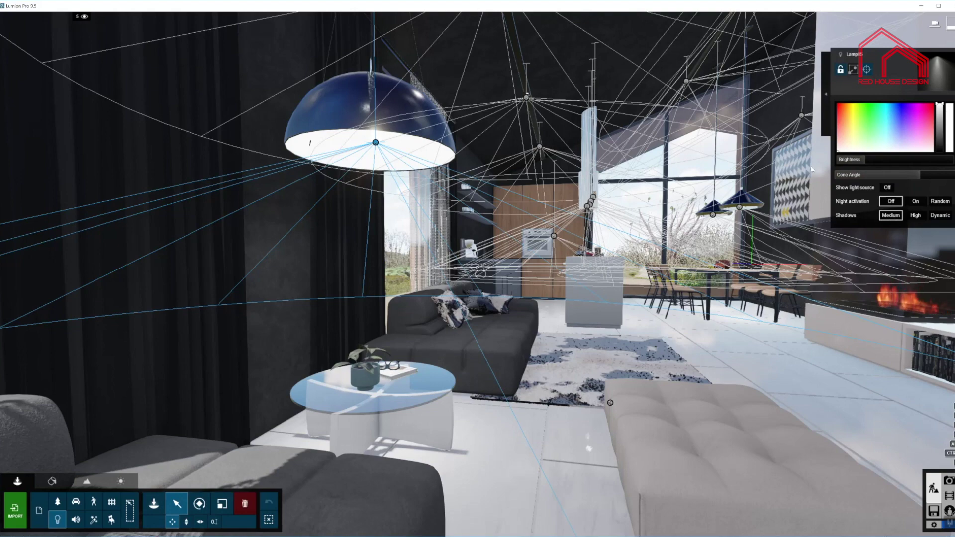
Select the warm-coloured spotlight in the wooden ceiling of the covered terrace to check its settings
{"action": "right_click_drag", "start_coordinate": [510, 378], "coordinate": [632, 378]}
{"action": "key", "text": "w"}
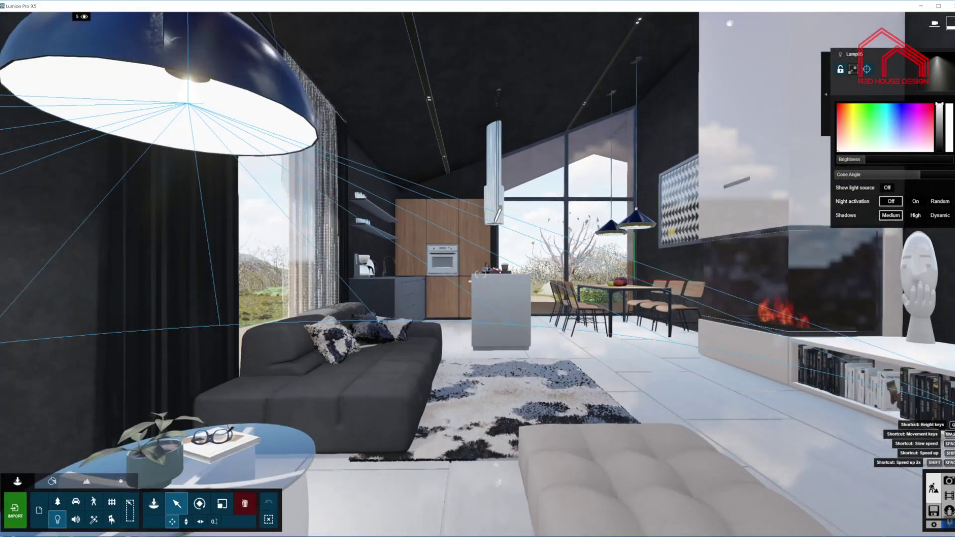
{"action": "key", "text": "w"}
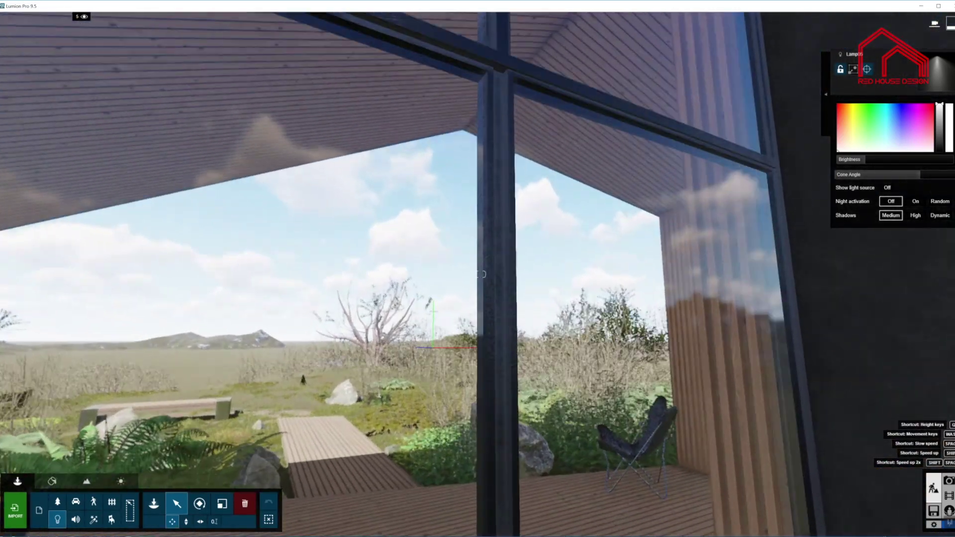
{"action": "key", "text": "w"}
{"action": "right_click_drag", "start_coordinate": [512, 378], "coordinate": [605, 312]}
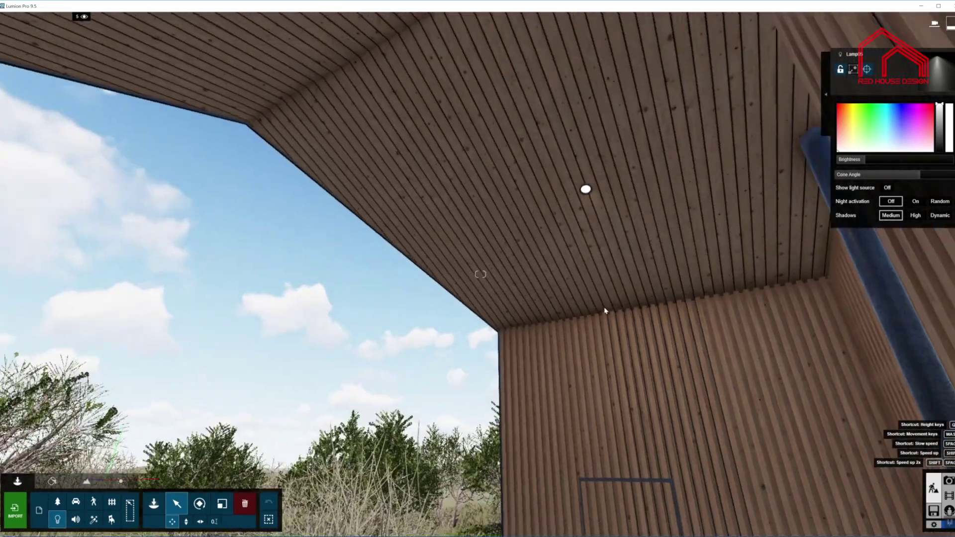
{"action": "left_click", "coordinate": [573, 202]}
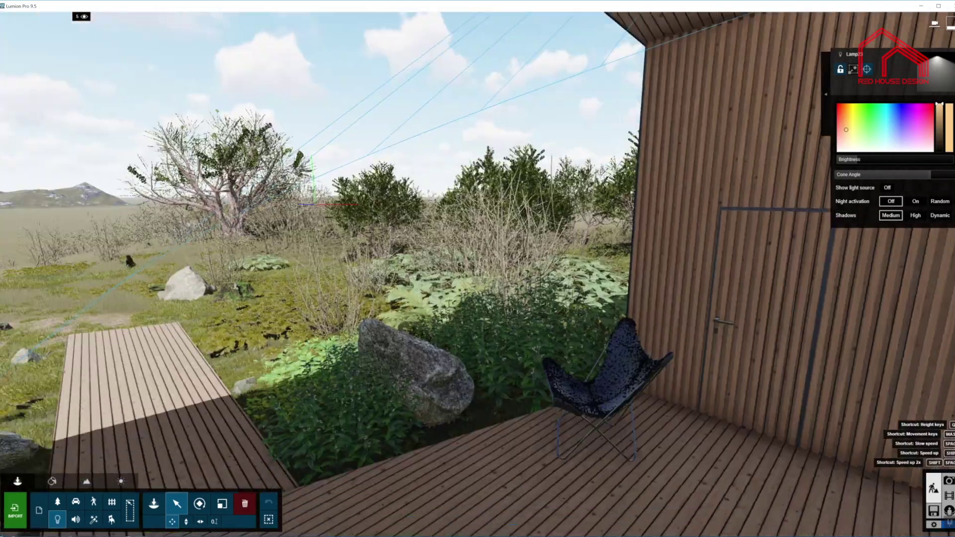
Select the spotlight in the pendant lamp above the terrace dining table and check the light it casts
{"action": "key", "text": "w"}
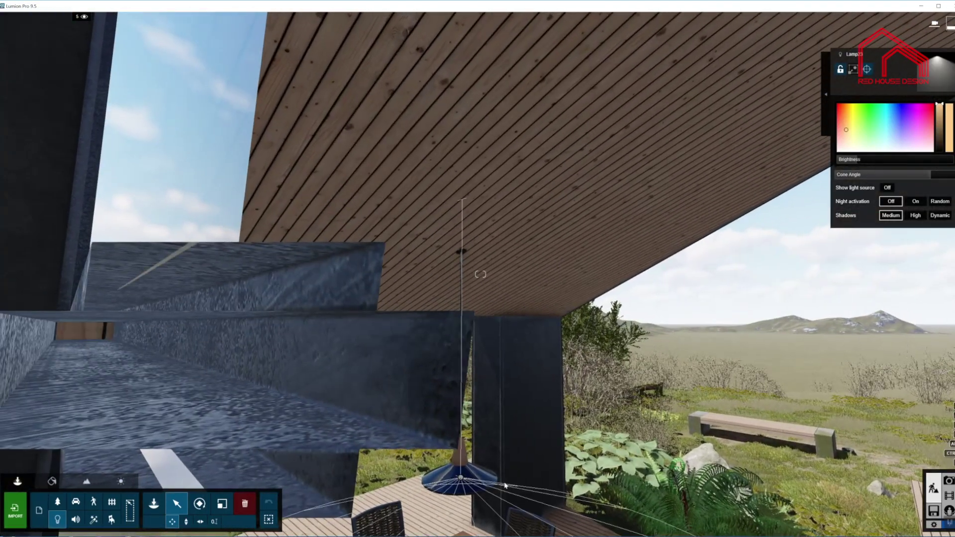
{"action": "left_click", "coordinate": [462, 478]}
{"action": "key", "text": "s"}
{"action": "right_click_drag", "start_coordinate": [717, 301], "coordinate": [610, 313]}
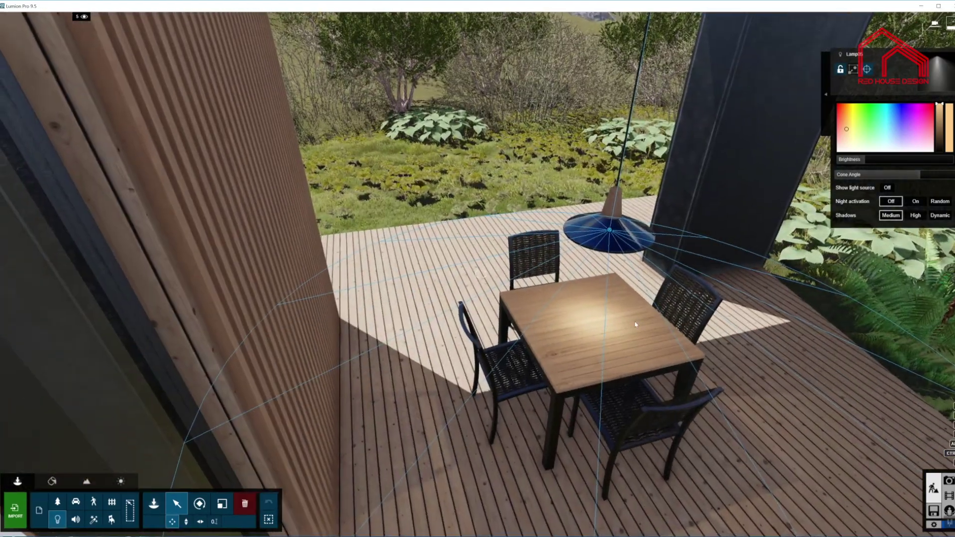
Leave the terrace lights and restore photo 16's interior camera in Photo mode
{"action": "key", "text": "s"}
{"action": "right_click_drag", "start_coordinate": [559, 305], "coordinate": [756, 223]}
{"action": "key", "text": "s"}
{"action": "right_click_drag", "start_coordinate": [481, 274], "coordinate": [517, 304]}
{"action": "key", "text": "s"}
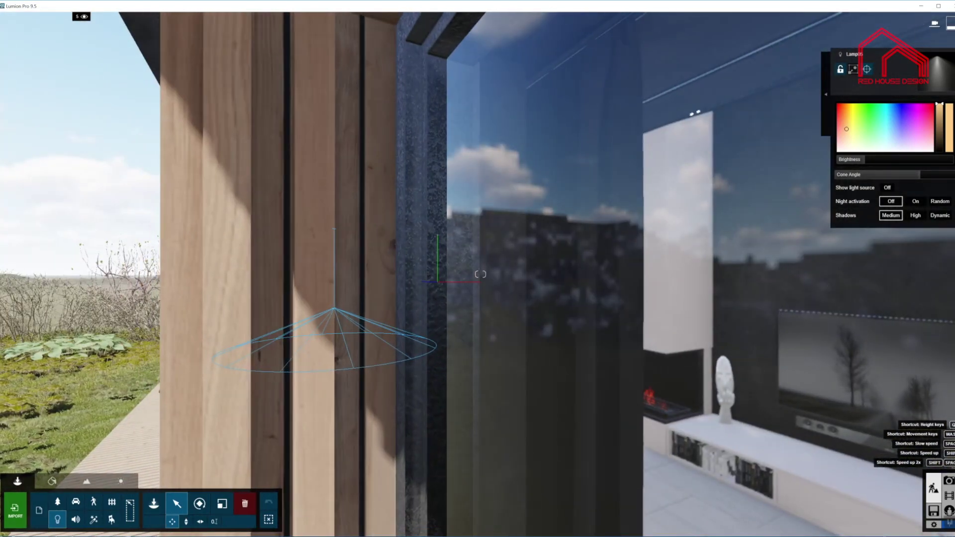
{"action": "left_click", "coordinate": [949, 480]}
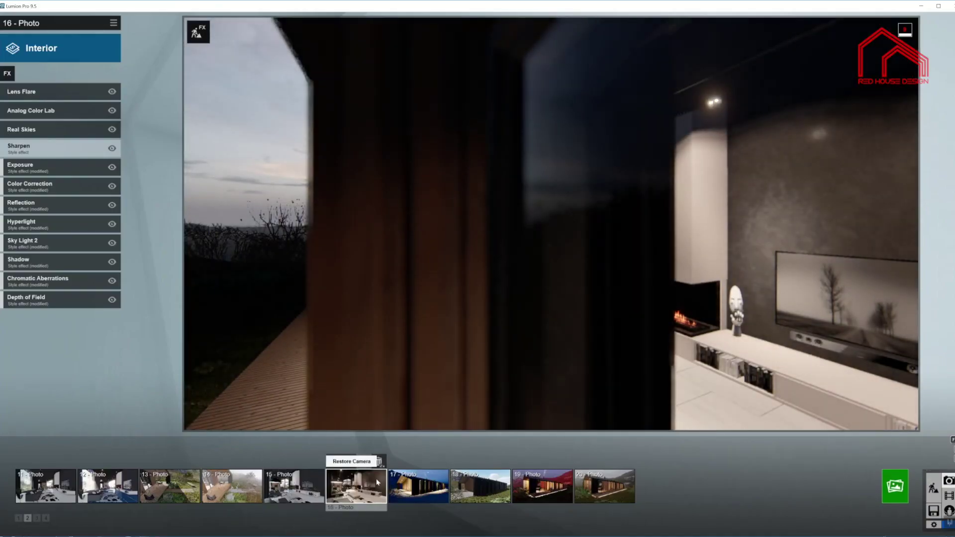
{"action": "left_click", "coordinate": [376, 478]}
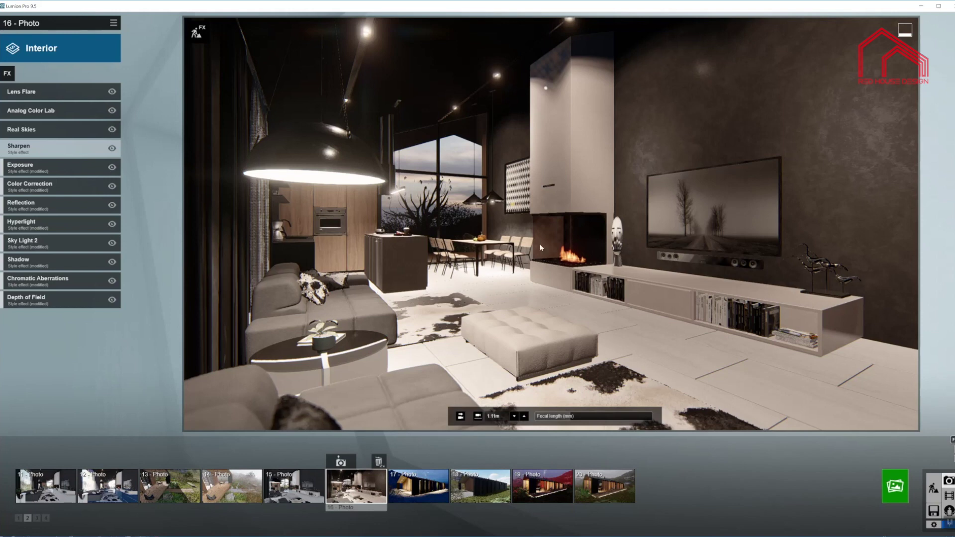
Review the Isolate Bright Pixels and Master Brightness settings of photo 16's Lens Flare effect
{"action": "left_click", "coordinate": [63, 91]}
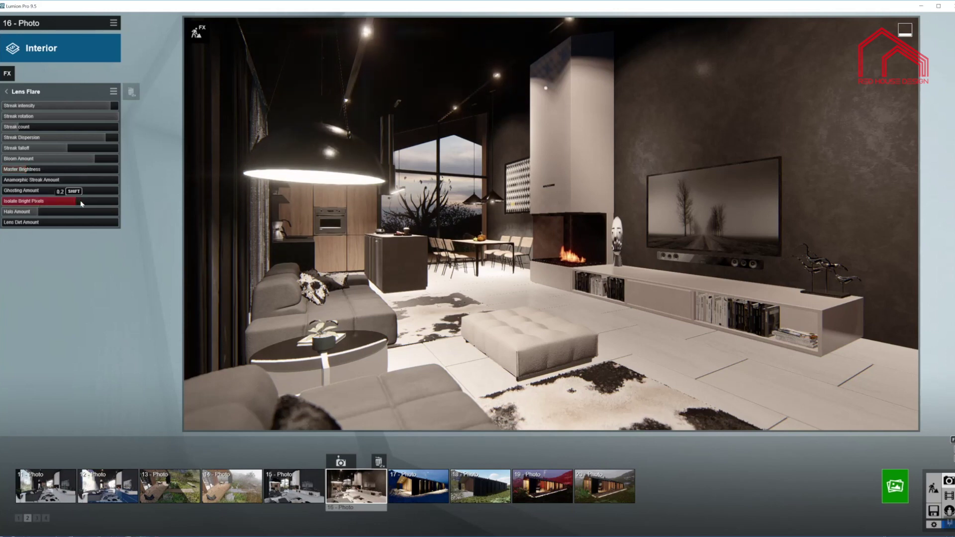
{"action": "left_click_drag", "start_coordinate": [79, 202], "coordinate": [77, 202]}
{"action": "left_click", "coordinate": [30, 172]}
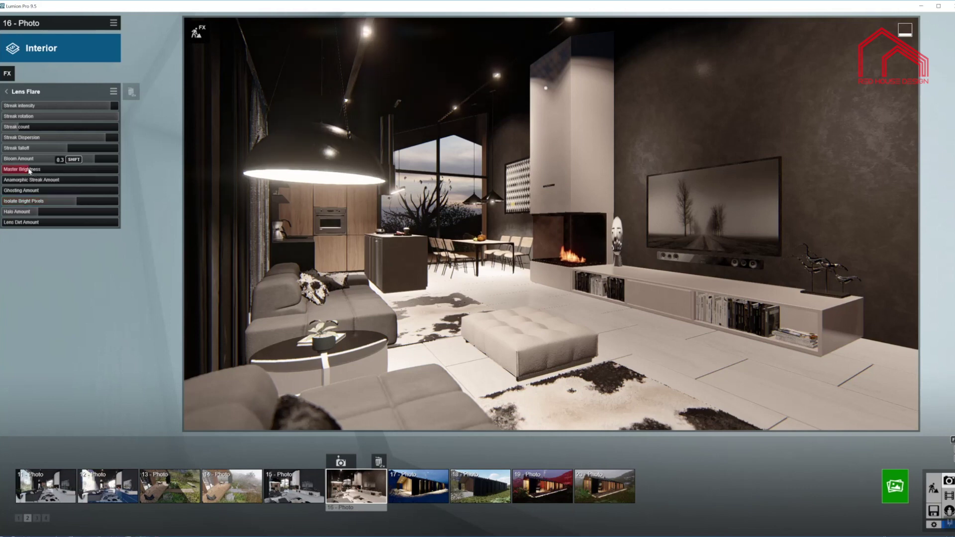
{"action": "left_click", "coordinate": [7, 91]}
Raise the Style and Amount of the Analog Color Lab effect slightly, to about a quarter of their ranges
{"action": "left_click", "coordinate": [61, 111]}
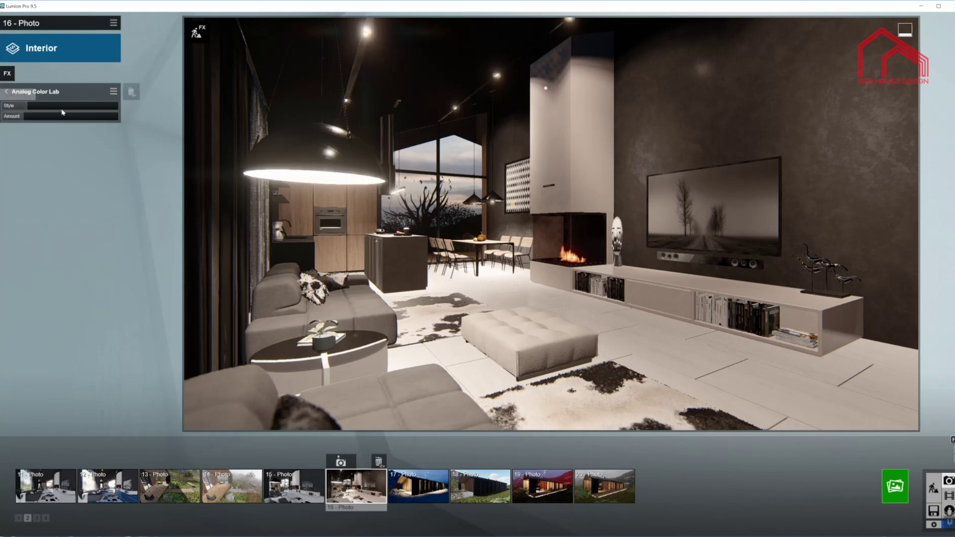
{"action": "mouse_move", "coordinate": [47, 105]}
{"action": "mouse_move", "coordinate": [27, 107]}
{"action": "left_mouse_down"}
{"action": "mouse_move", "coordinate": [18, 107]}
{"action": "mouse_move", "coordinate": [31, 107]}
{"action": "left_mouse_up"}
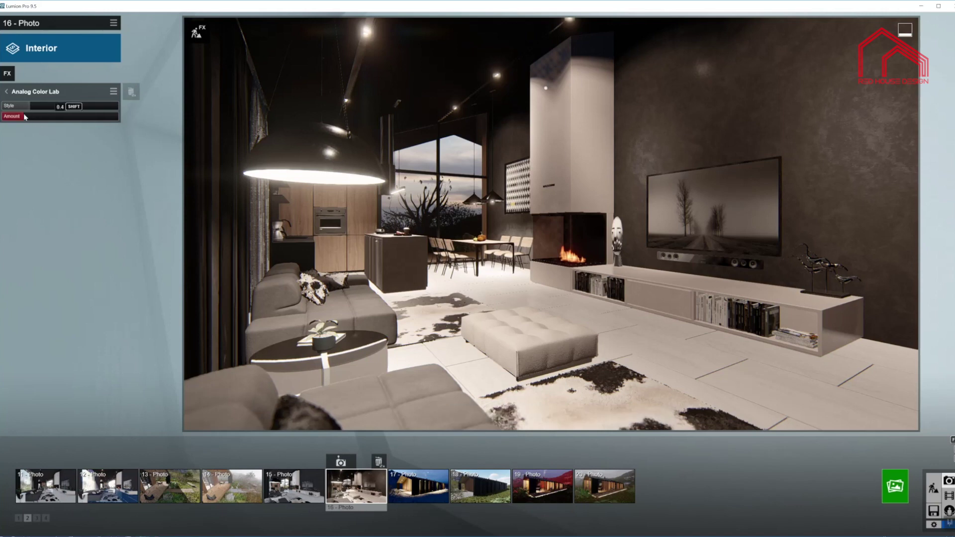
{"action": "mouse_move", "coordinate": [26, 117]}
{"action": "left_mouse_down"}
{"action": "mouse_move", "coordinate": [100, 117]}
{"action": "mouse_move", "coordinate": [10, 118]}
{"action": "left_mouse_up"}
{"action": "left_click_drag", "start_coordinate": [26, 119], "coordinate": [27, 119]}
{"action": "left_click", "coordinate": [6, 92]}
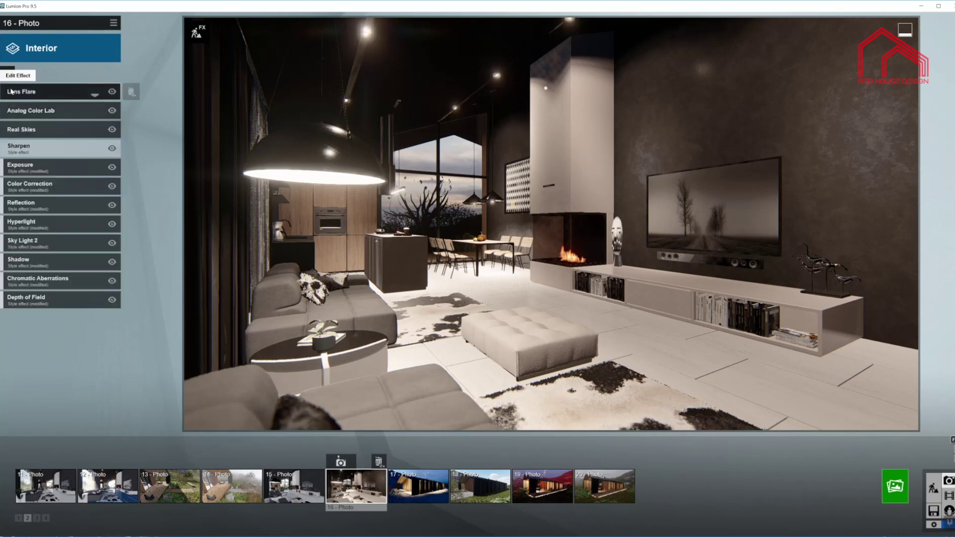
Review the Real Skies effect's settings and try a slightly higher value in the Exposure effect
{"action": "left_click", "coordinate": [60, 130]}
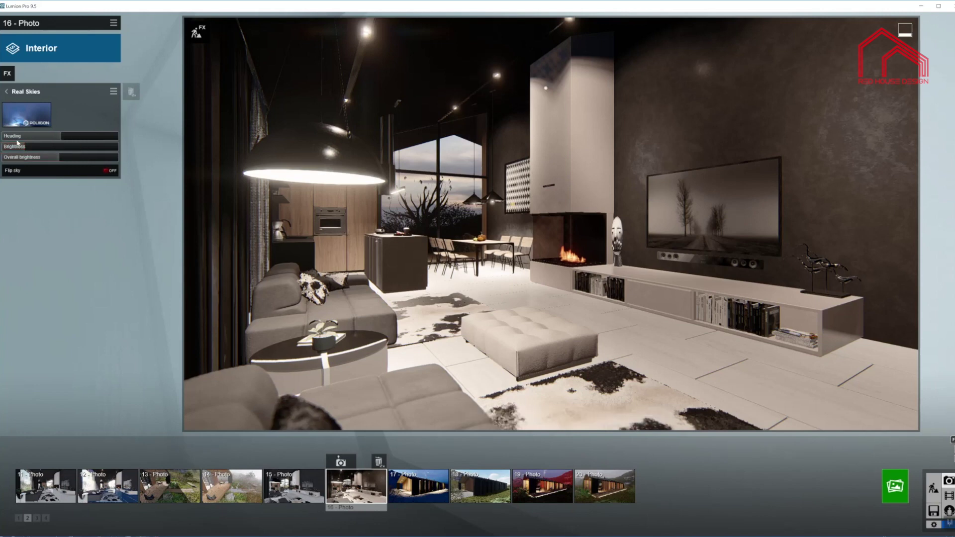
{"action": "left_click", "coordinate": [8, 94]}
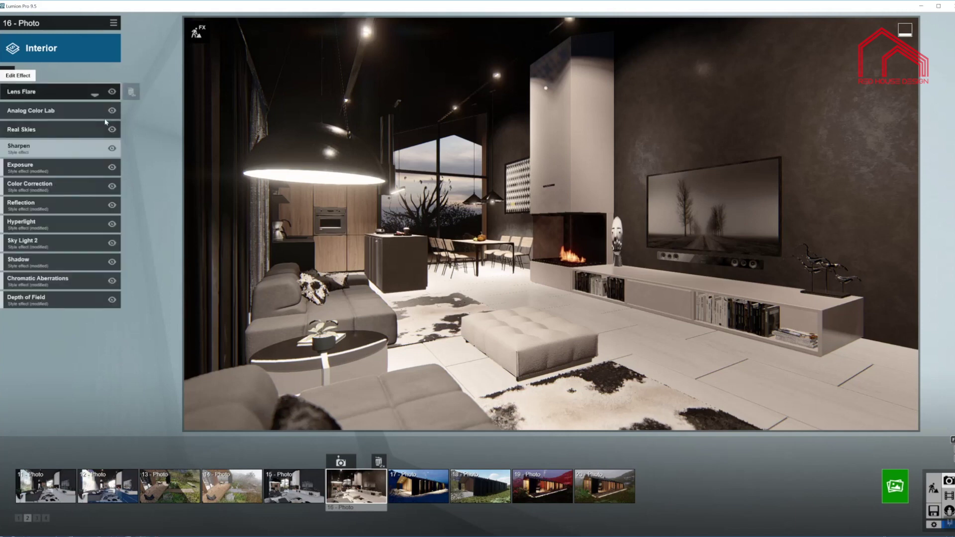
{"action": "left_click", "coordinate": [49, 167]}
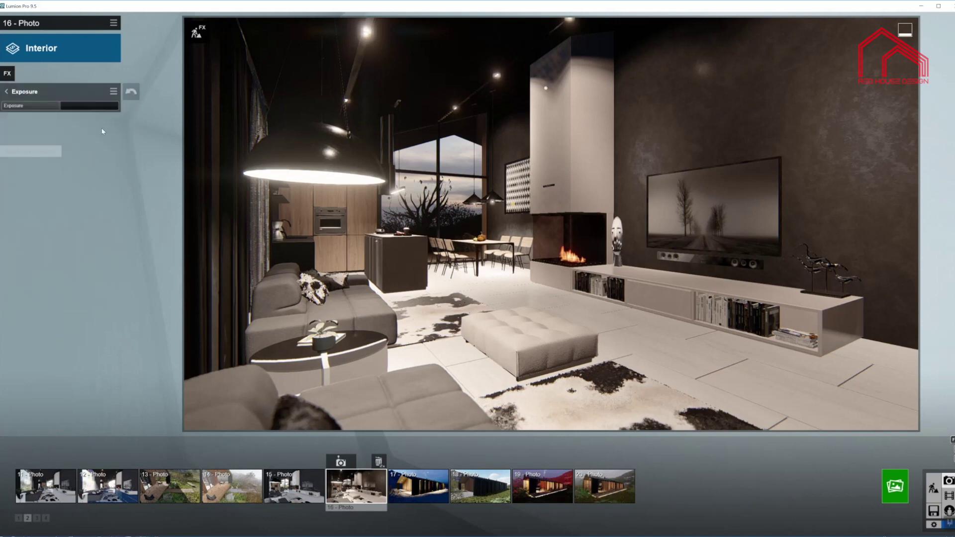
{"action": "left_click", "coordinate": [61, 109]}
{"action": "left_click_drag", "start_coordinate": [61, 108], "coordinate": [67, 108]}
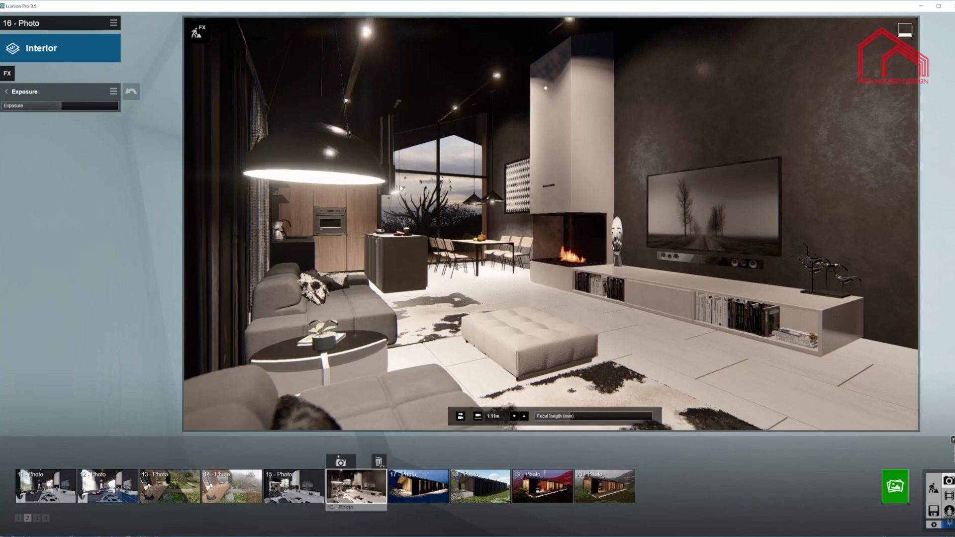
{"action": "left_click", "coordinate": [8, 93]}
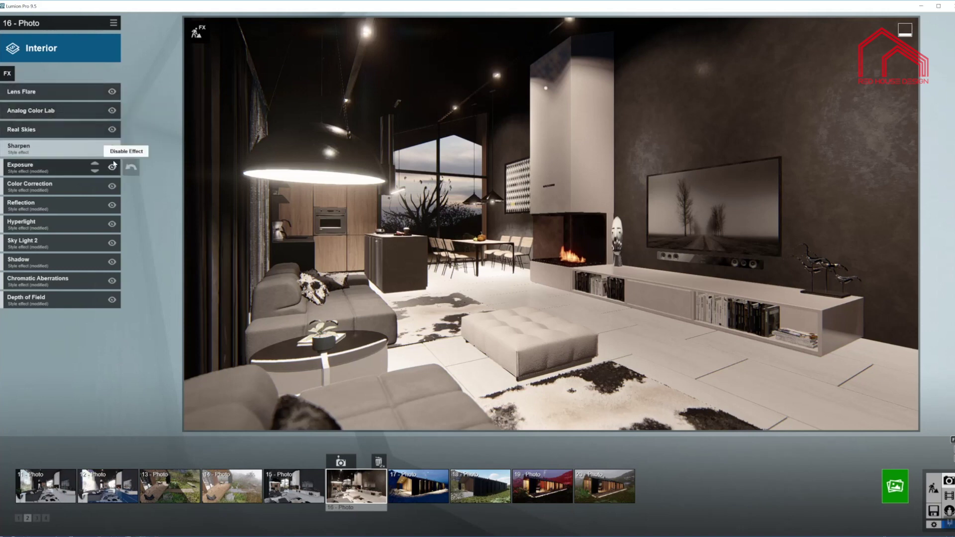
Lower the Temperature of the Color Correction effect slightly
{"action": "left_click", "coordinate": [59, 186]}
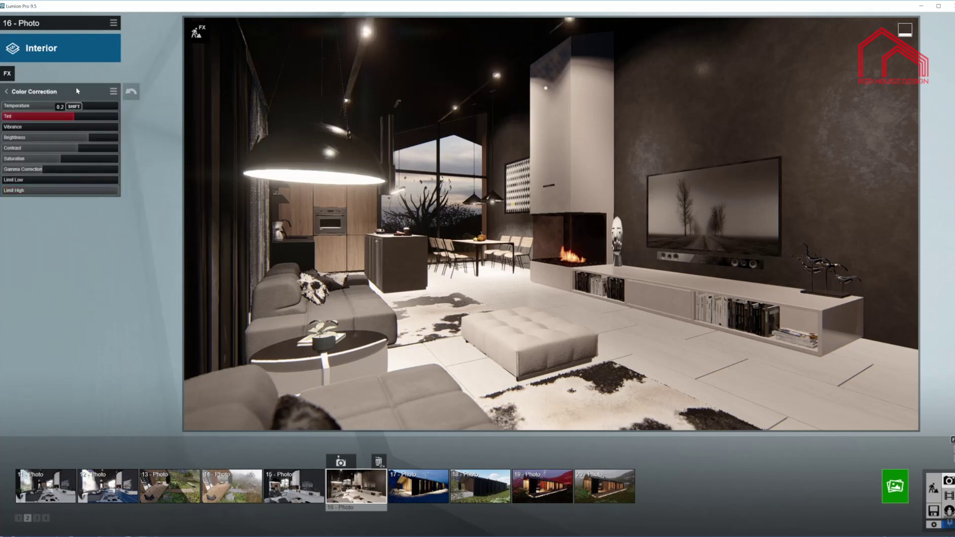
{"action": "left_click_drag", "start_coordinate": [83, 108], "coordinate": [80, 109]}
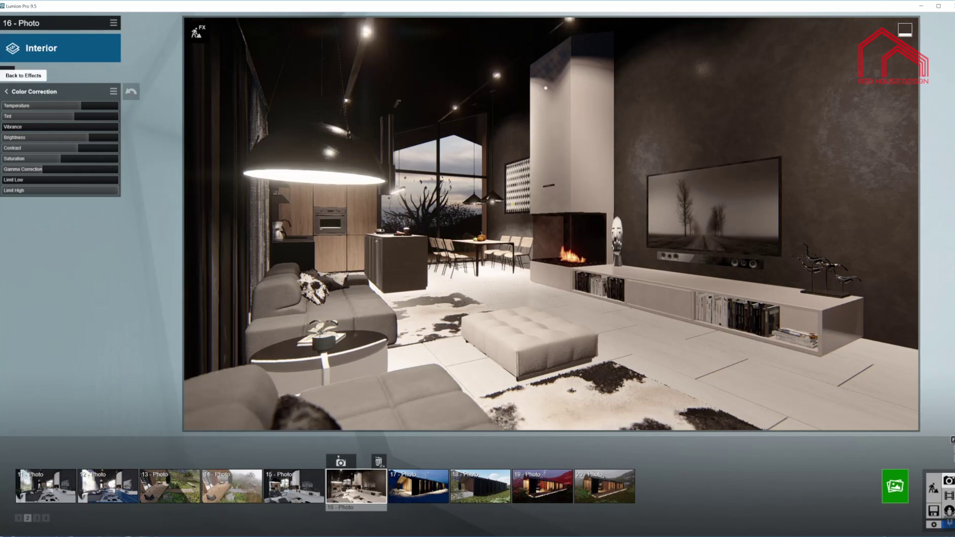
Review the settings of photo 16's Reflection effect and the reflection planes assigned across the living room
{"action": "left_click", "coordinate": [6, 92]}
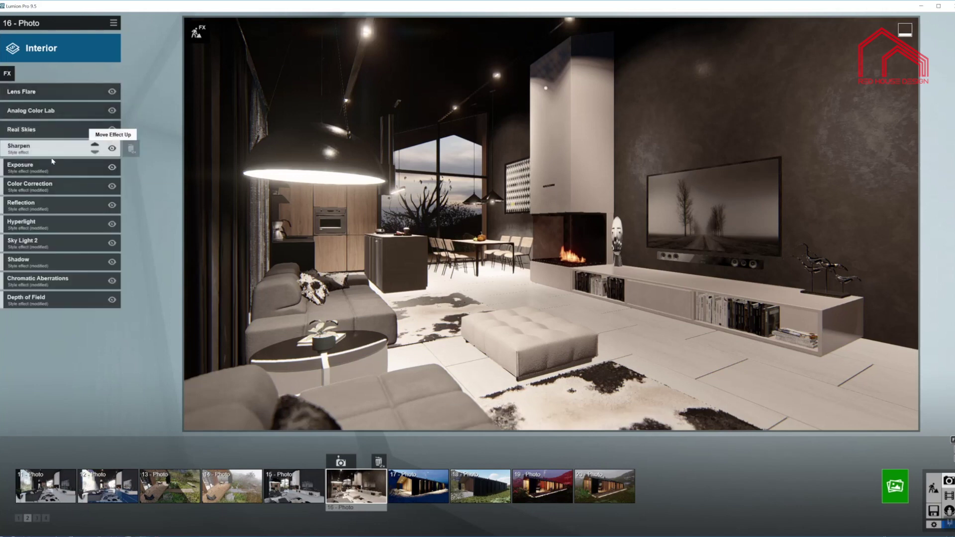
{"action": "left_click", "coordinate": [66, 203]}
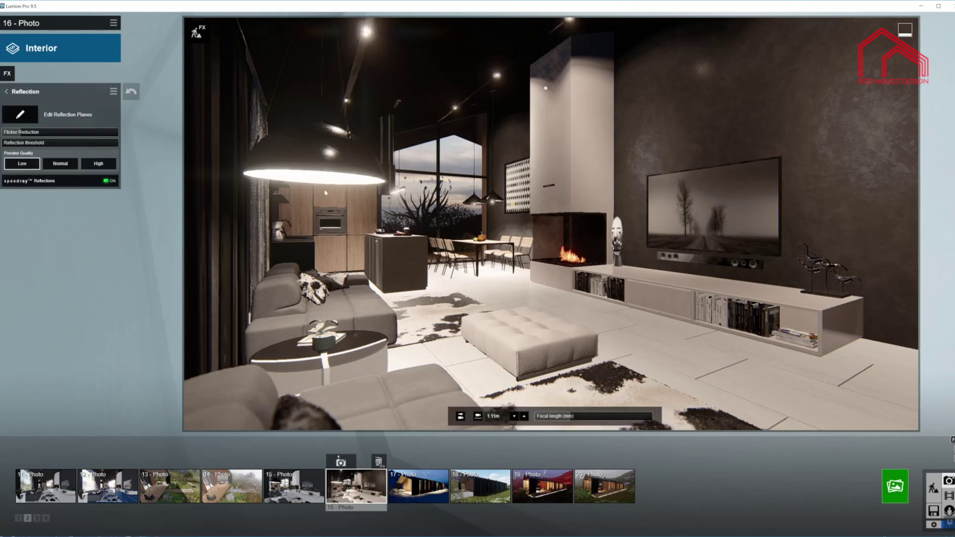
{"action": "left_click", "coordinate": [21, 114]}
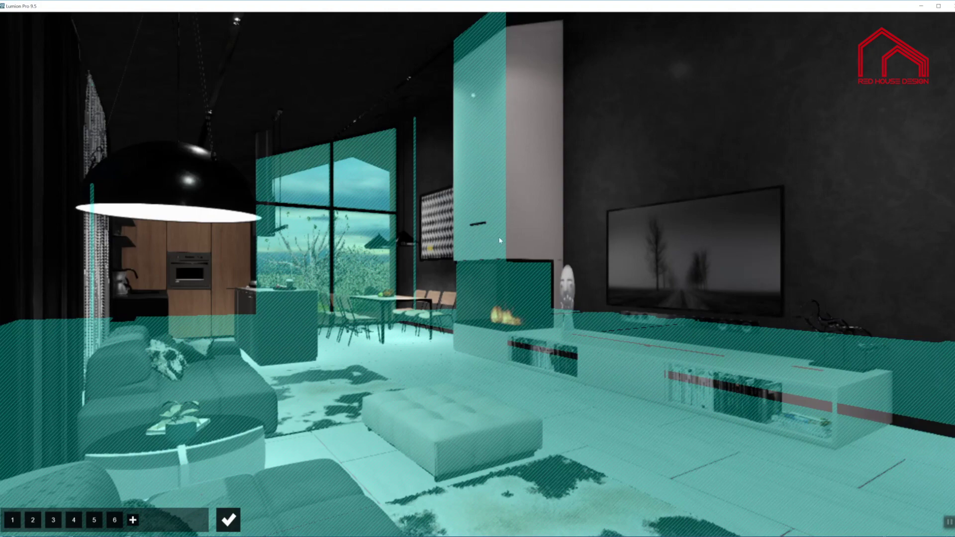
{"action": "left_click", "coordinate": [228, 519]}
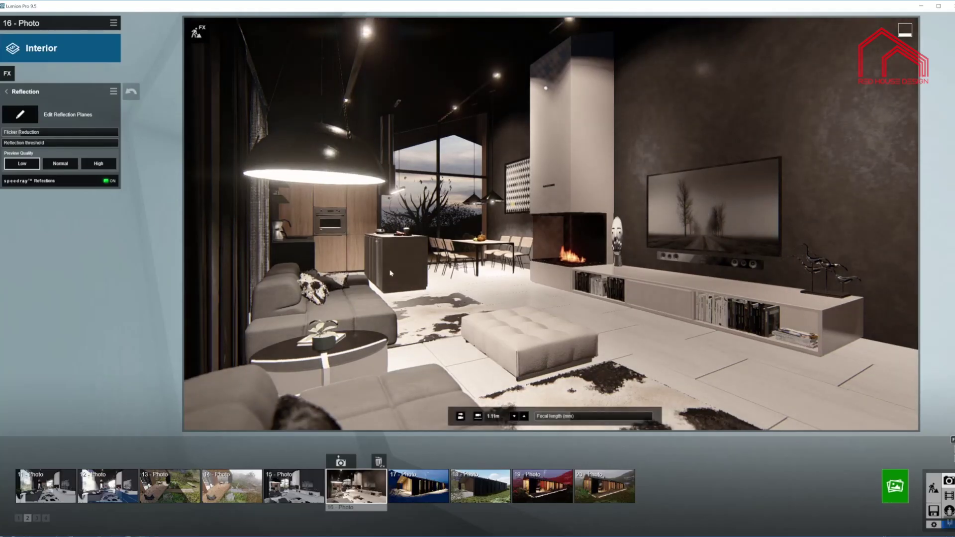
{"action": "left_click", "coordinate": [9, 95]}
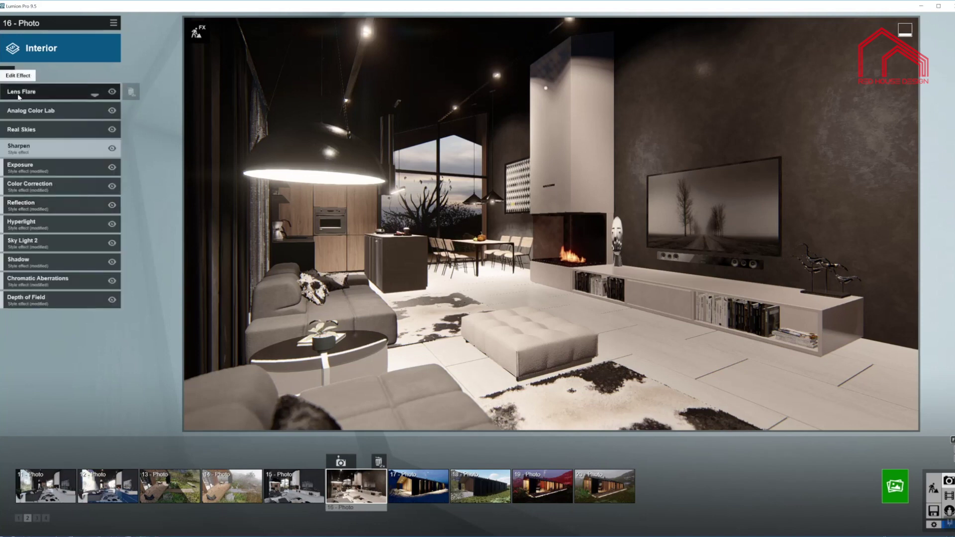
Review the Amount of the Hyperlight effect and the Brightness and Saturation of the Sky Light 2 effect
{"action": "left_click", "coordinate": [64, 223]}
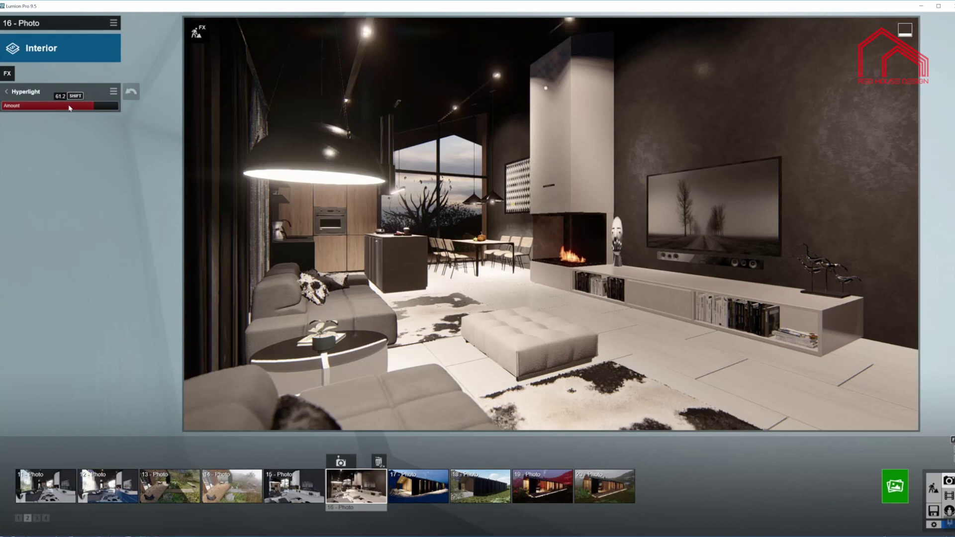
{"action": "mouse_move", "coordinate": [642, 322]}
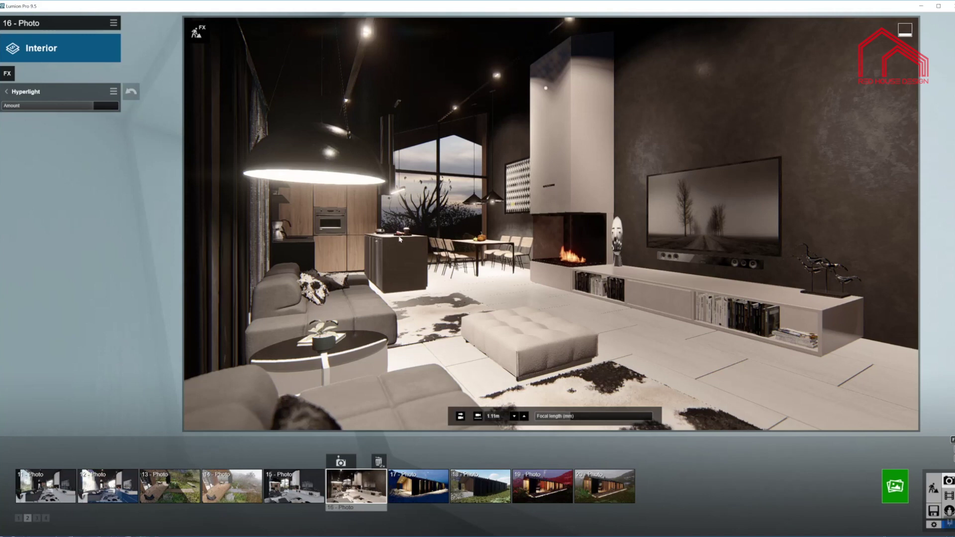
{"action": "left_click", "coordinate": [5, 92]}
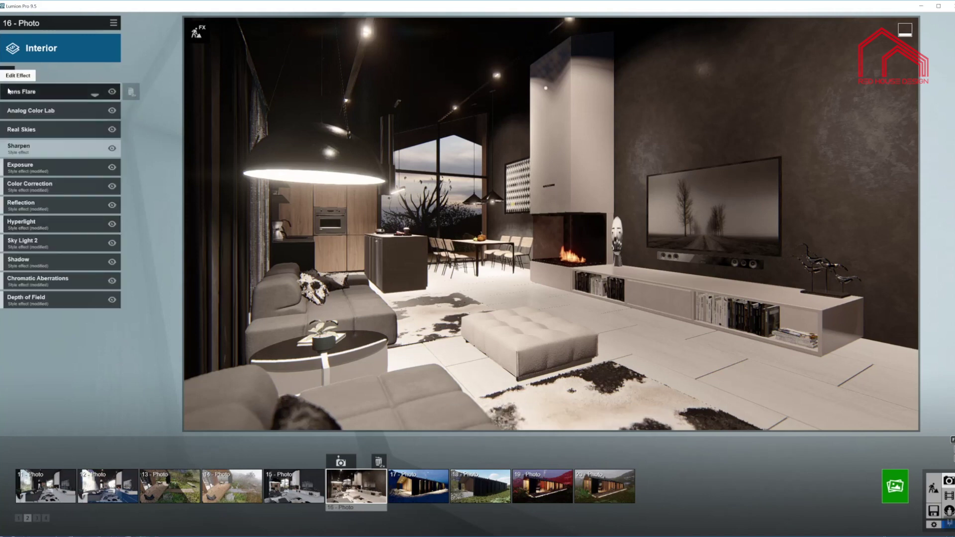
{"action": "left_click", "coordinate": [30, 244]}
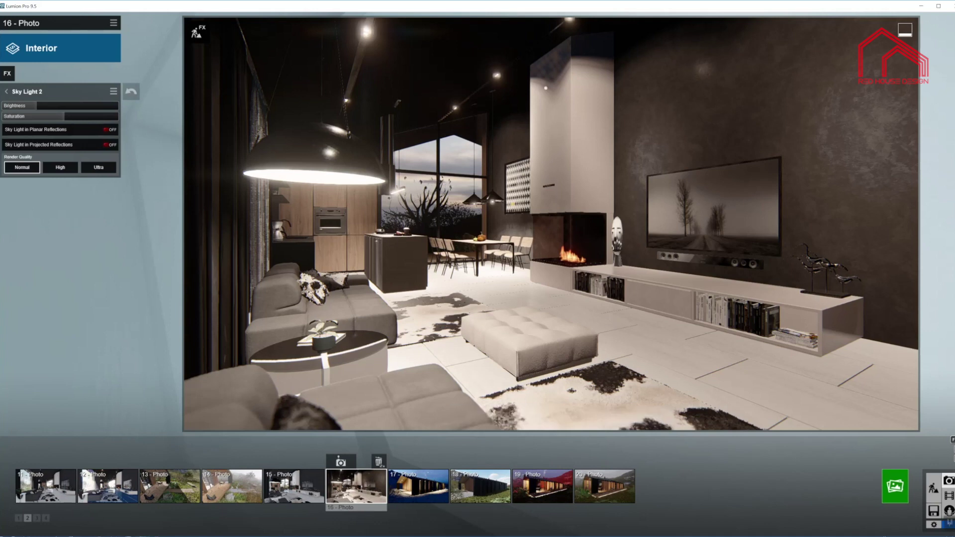
{"action": "left_click", "coordinate": [7, 92]}
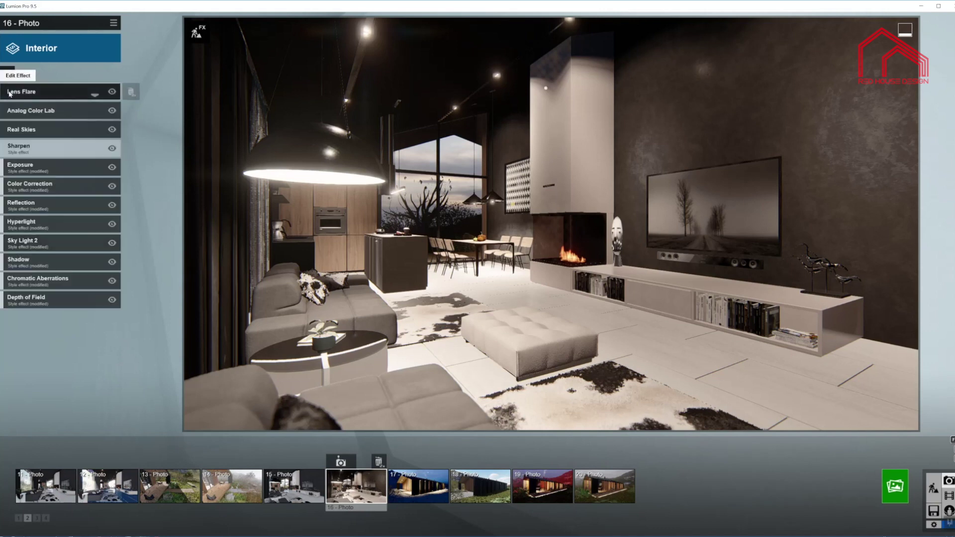
Examine the Shadow effect's Coloring, Brightness and shadow type settings against the interior preview
{"action": "left_click", "coordinate": [75, 261]}
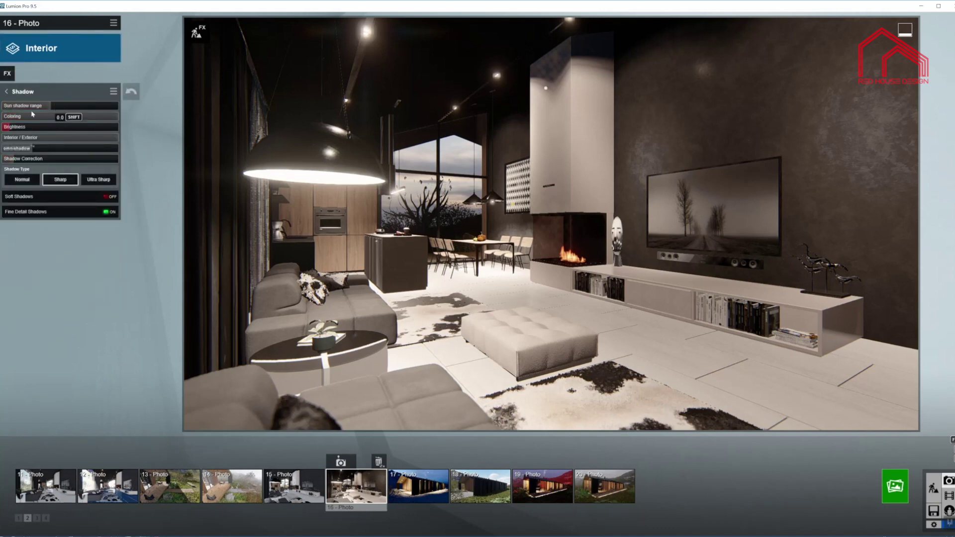
{"action": "mouse_move", "coordinate": [118, 119]}
{"action": "mouse_move", "coordinate": [649, 167]}
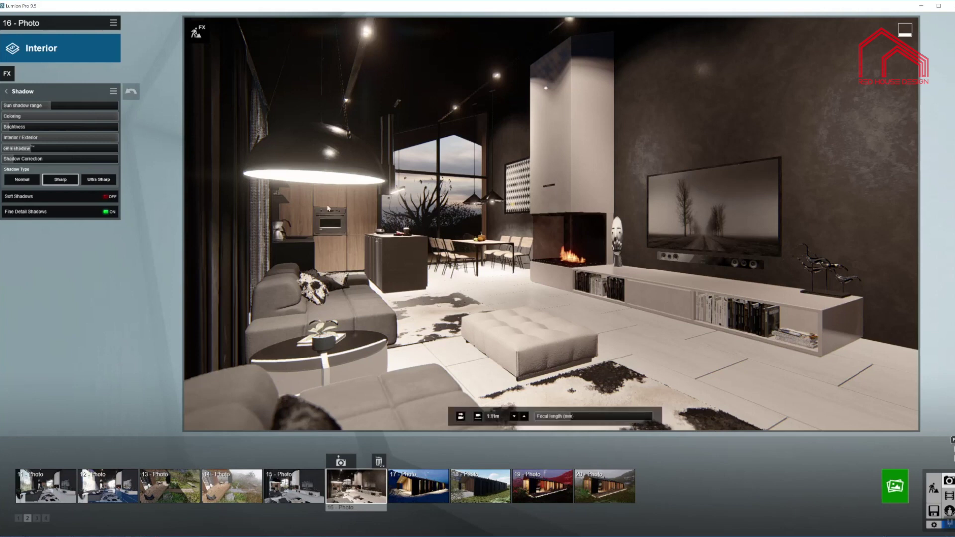
{"action": "left_click", "coordinate": [6, 92]}
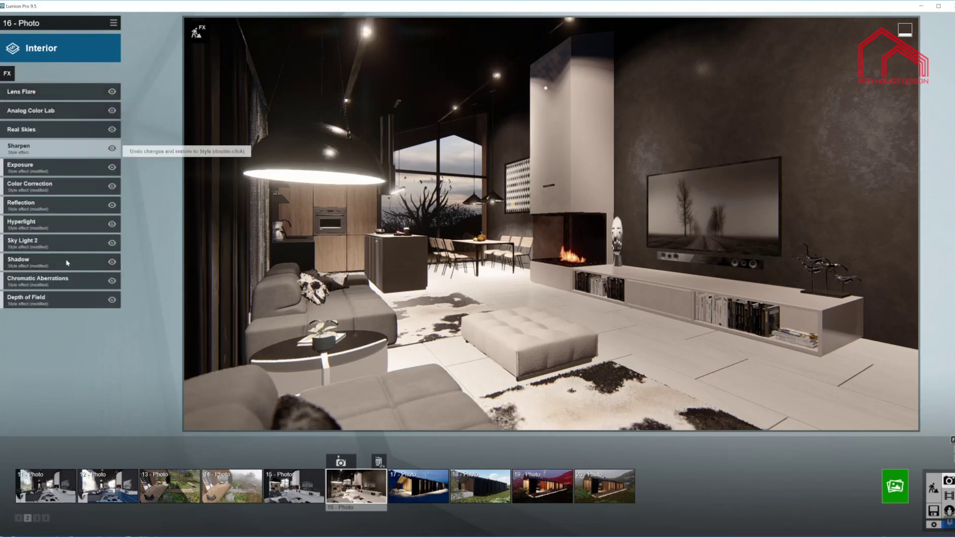
Set the Dispersion of the Chromatic Aberrations effect to about 0.0384
{"action": "left_click", "coordinate": [74, 279]}
{"action": "left_click", "coordinate": [9, 106]}
{"action": "left_click_drag", "start_coordinate": [8, 107], "coordinate": [8, 106]}
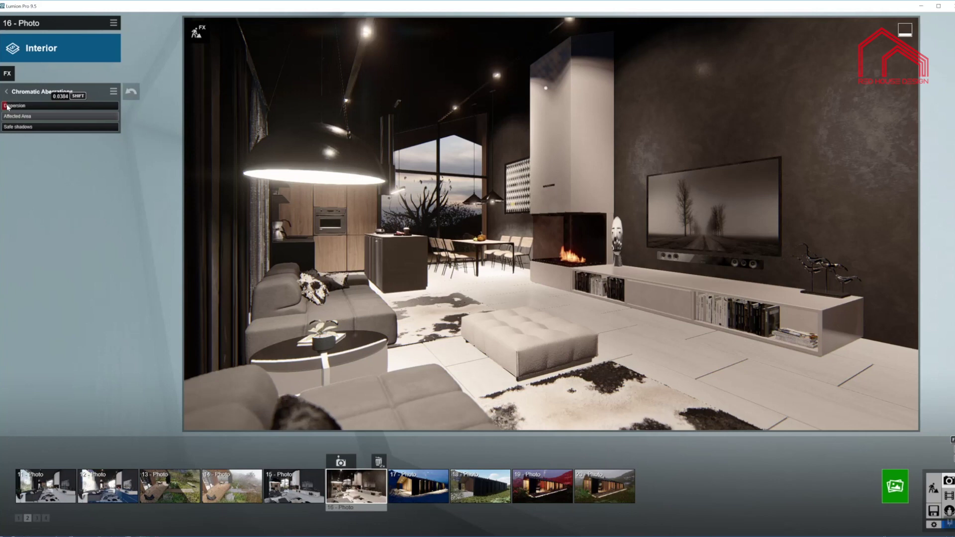
{"action": "left_click", "coordinate": [6, 92]}
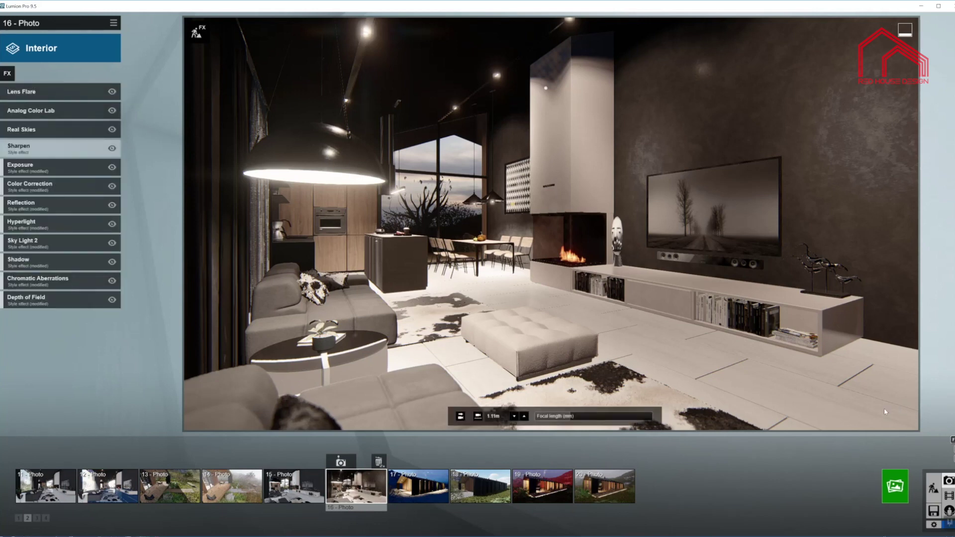
Review the Depth of Field effect's focus point in the scene and its Amount, Foreground/Background and Focus distance settings
{"action": "left_click", "coordinate": [64, 300]}
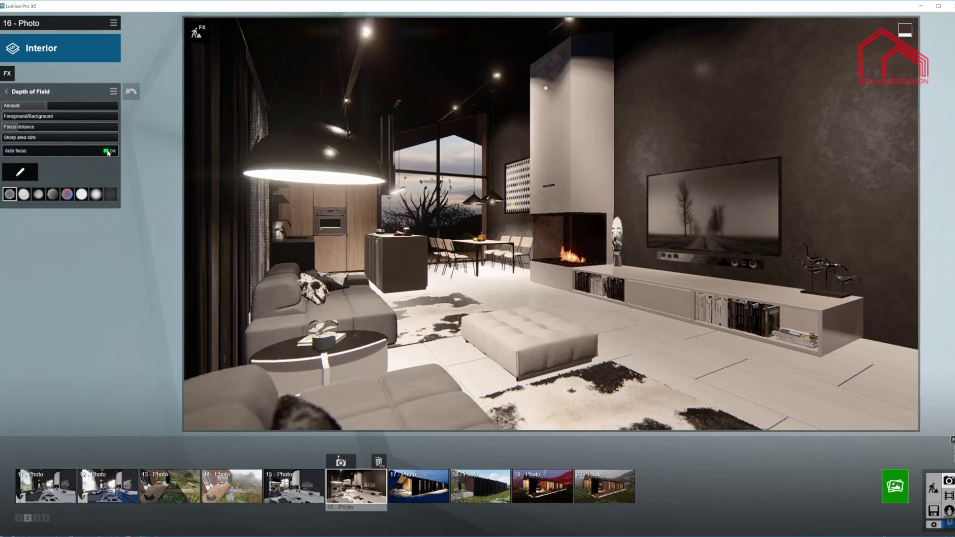
{"action": "left_click", "coordinate": [21, 173]}
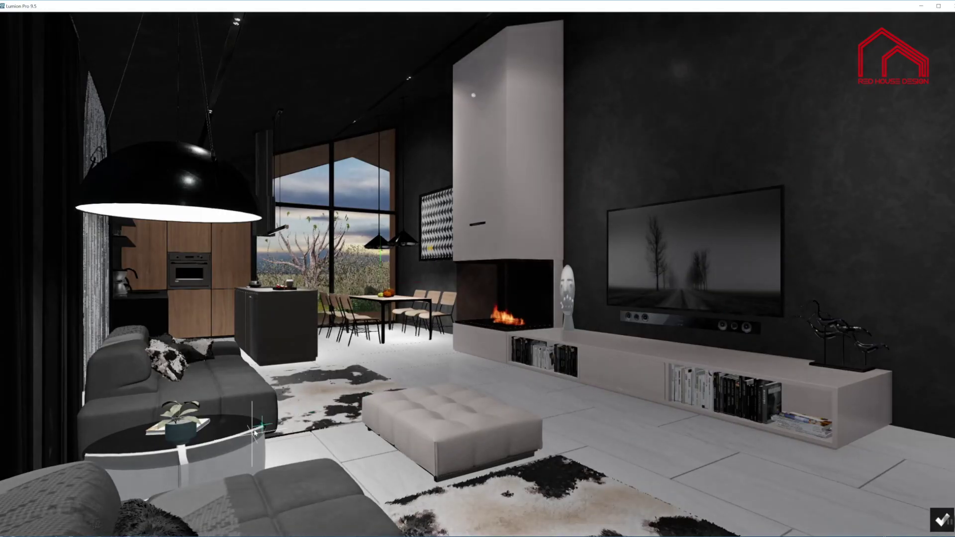
{"action": "left_click", "coordinate": [937, 518]}
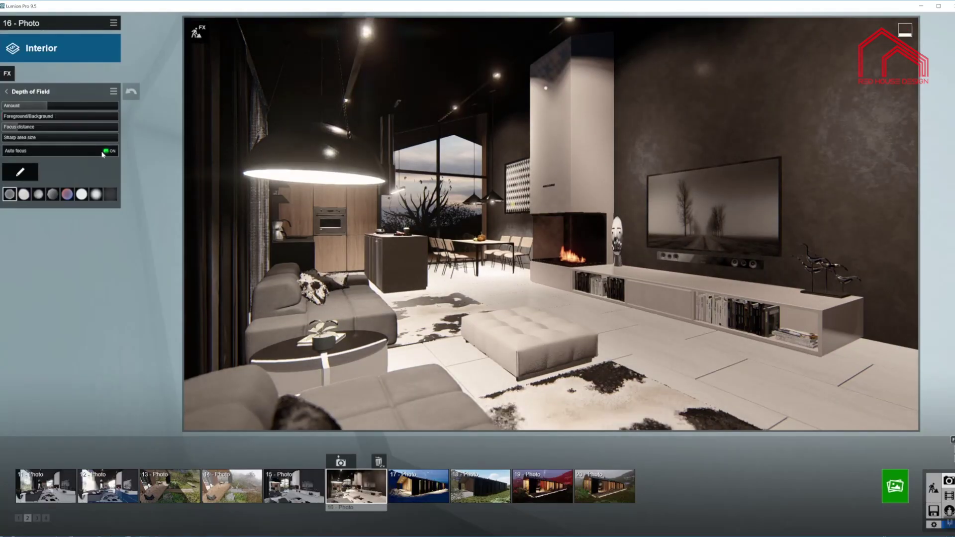
{"action": "mouse_move", "coordinate": [19, 129]}
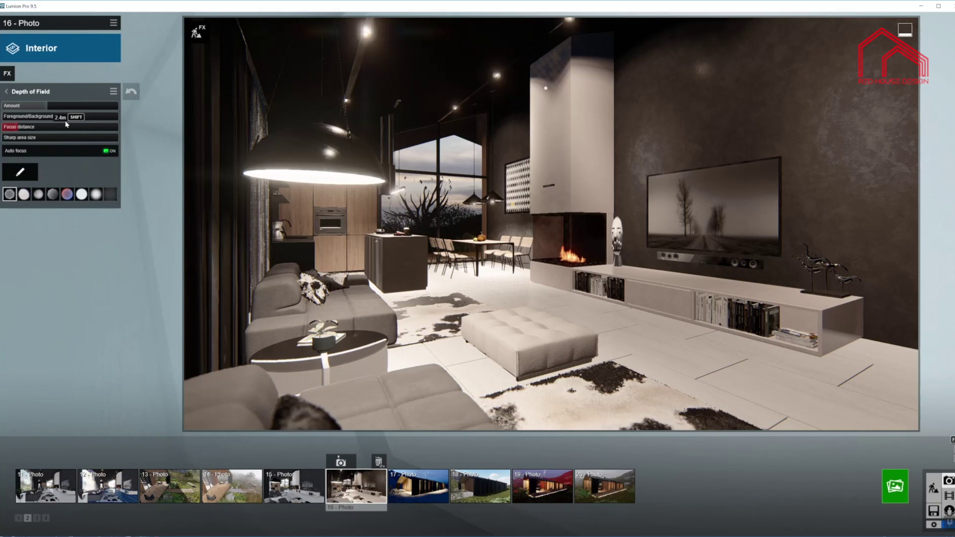
{"action": "mouse_move", "coordinate": [37, 110]}
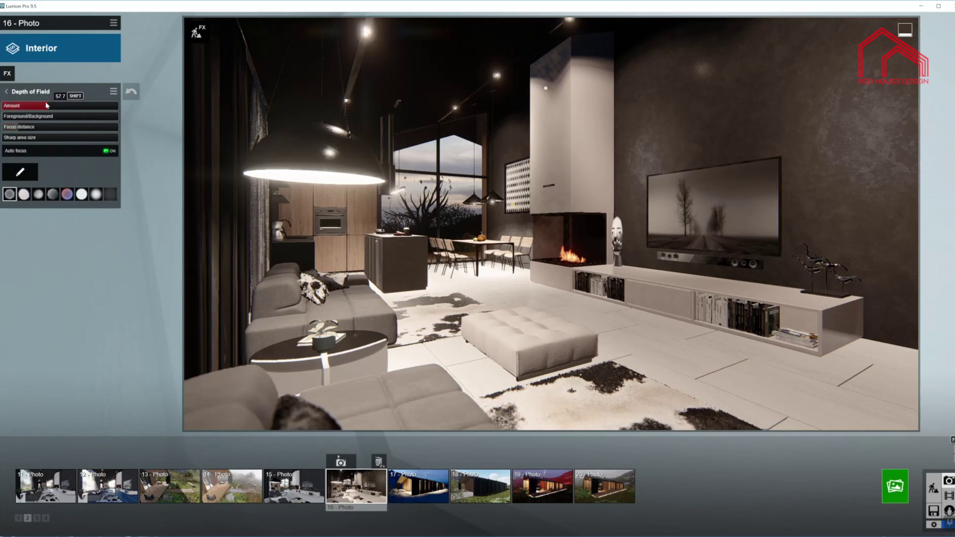
{"action": "left_click", "coordinate": [8, 120]}
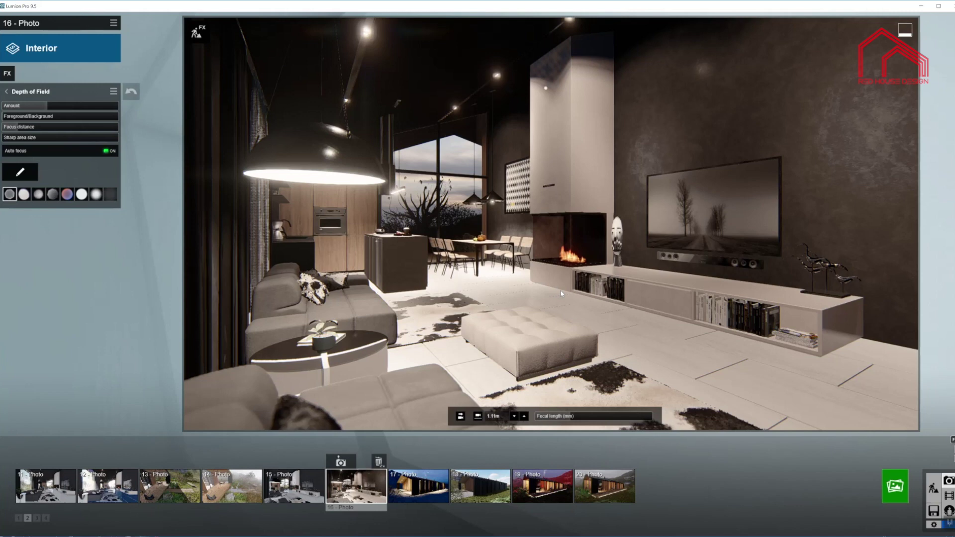
{"action": "left_click", "coordinate": [7, 91]}
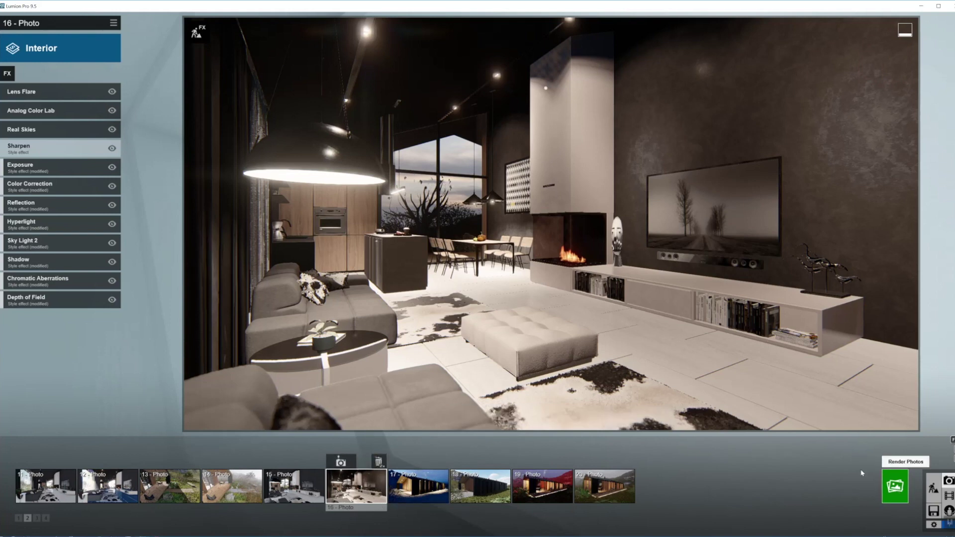
Render photo 16 as a JPG, saving it over the second Scandinavian bungalow image in the Desktop folder's last row
{"action": "left_click", "coordinate": [894, 486]}
{"action": "left_click", "coordinate": [395, 381]}
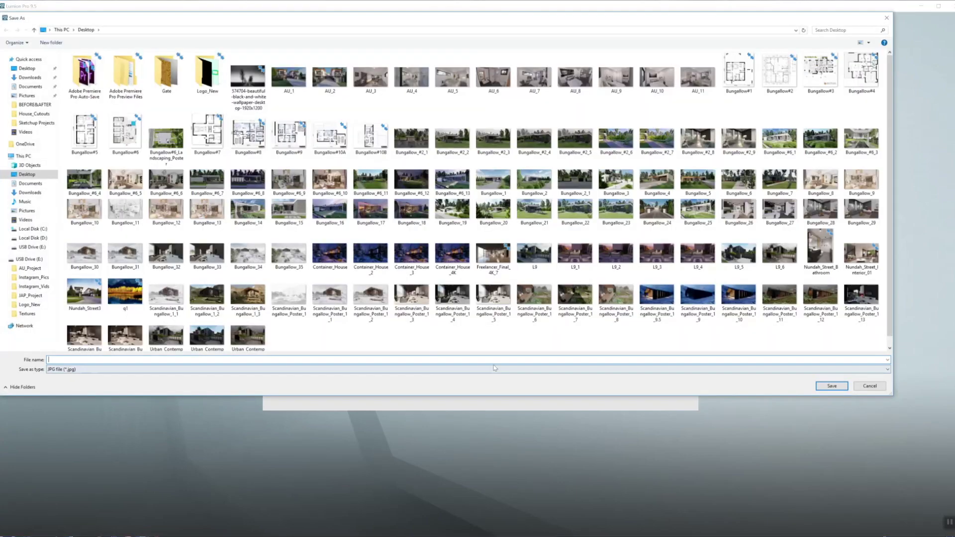
{"action": "double_click", "coordinate": [126, 341]}
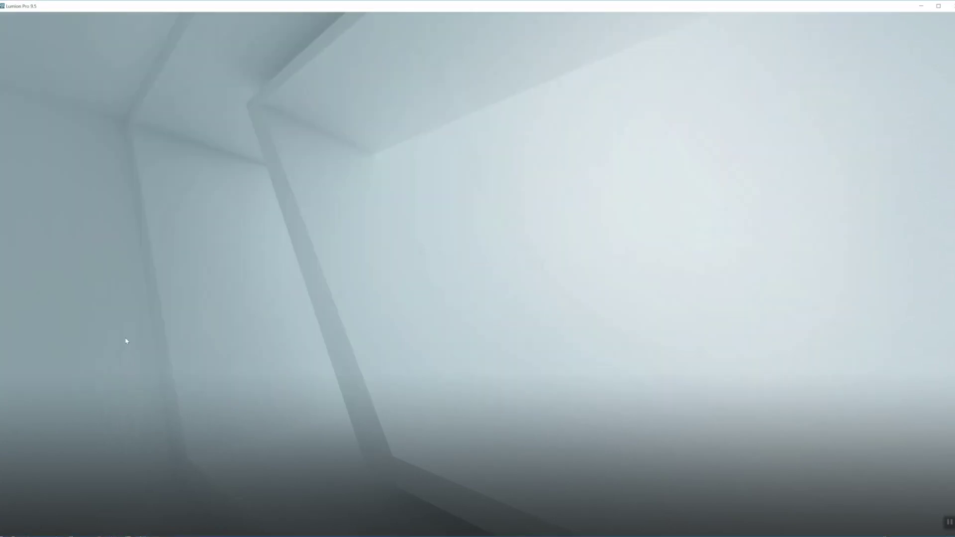